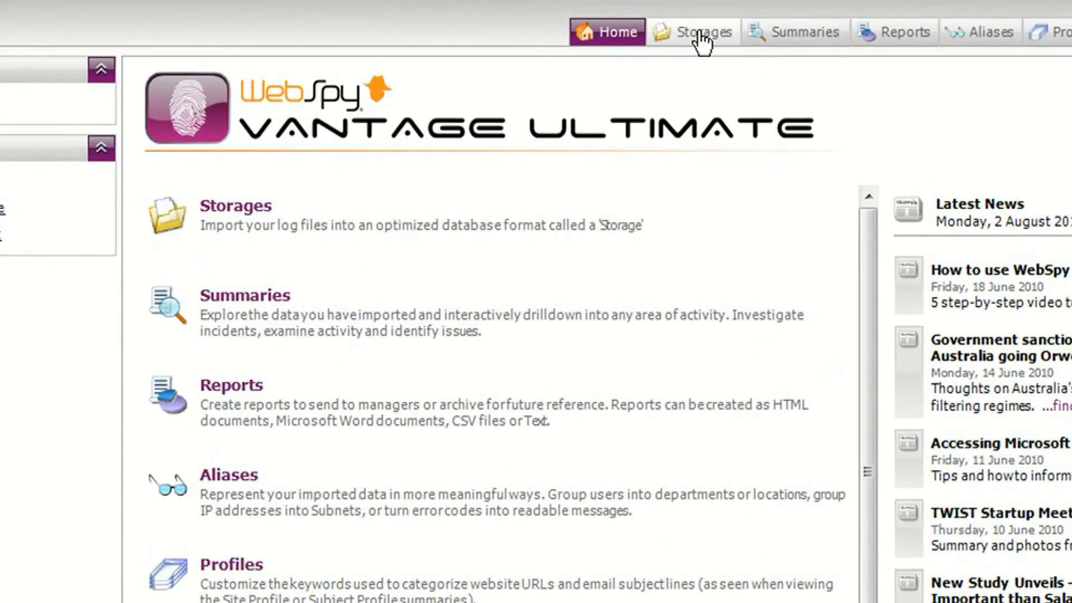
Switch to the Storages view listing the imported log storages
left_click(699, 34)
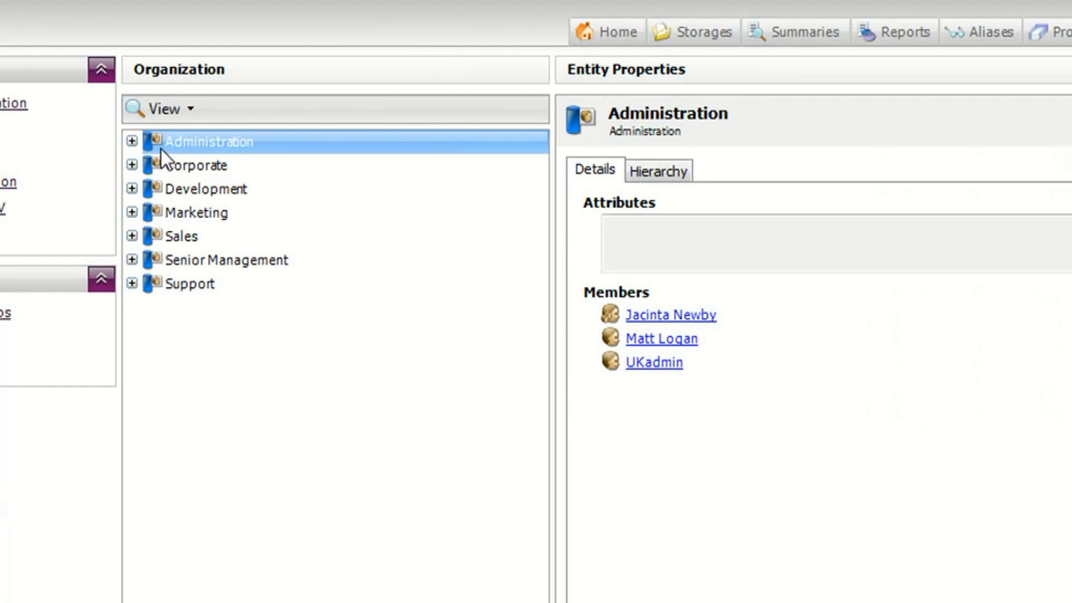
Expand Administration's members, view the Reports templates, then minimize Vantage to reveal the browser
left_click(132, 141)
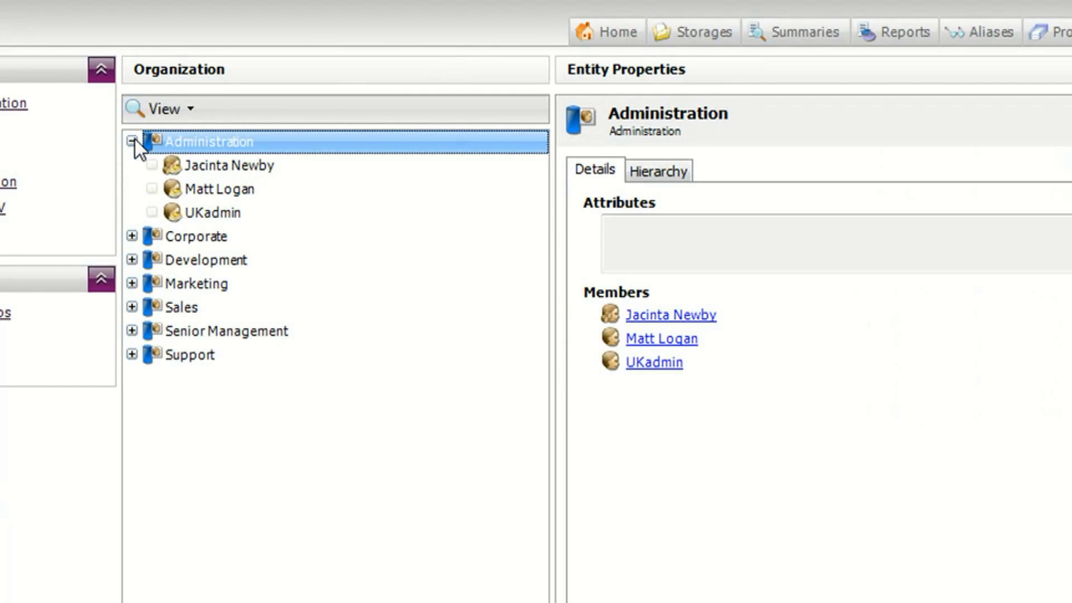
left_click(910, 34)
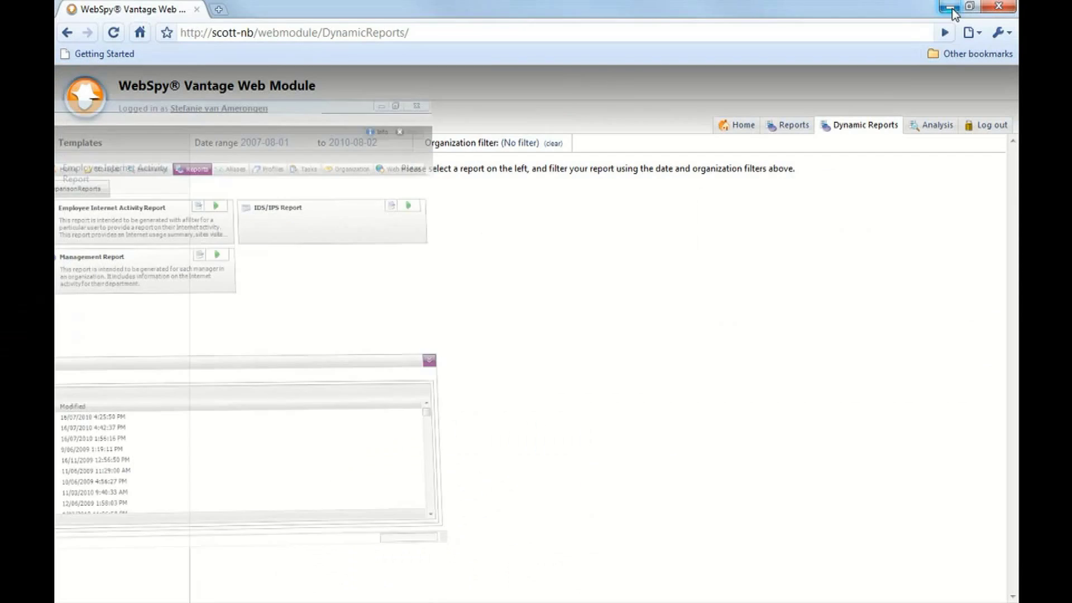
left_click(949, 7)
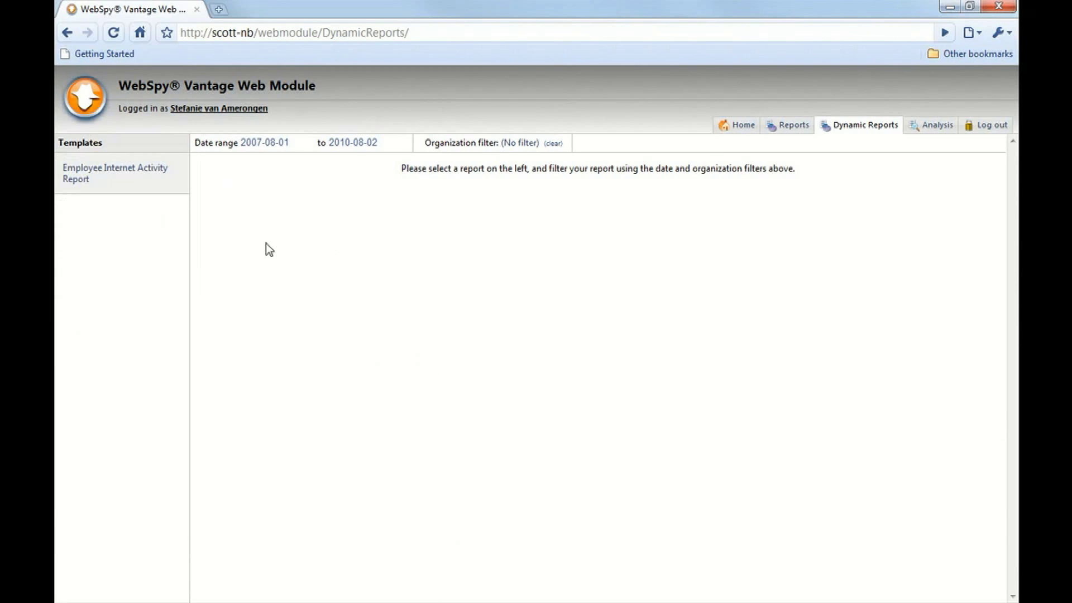
Generate the Employee Internet Activity Report and view its top 50 sites visited
left_click(113, 168)
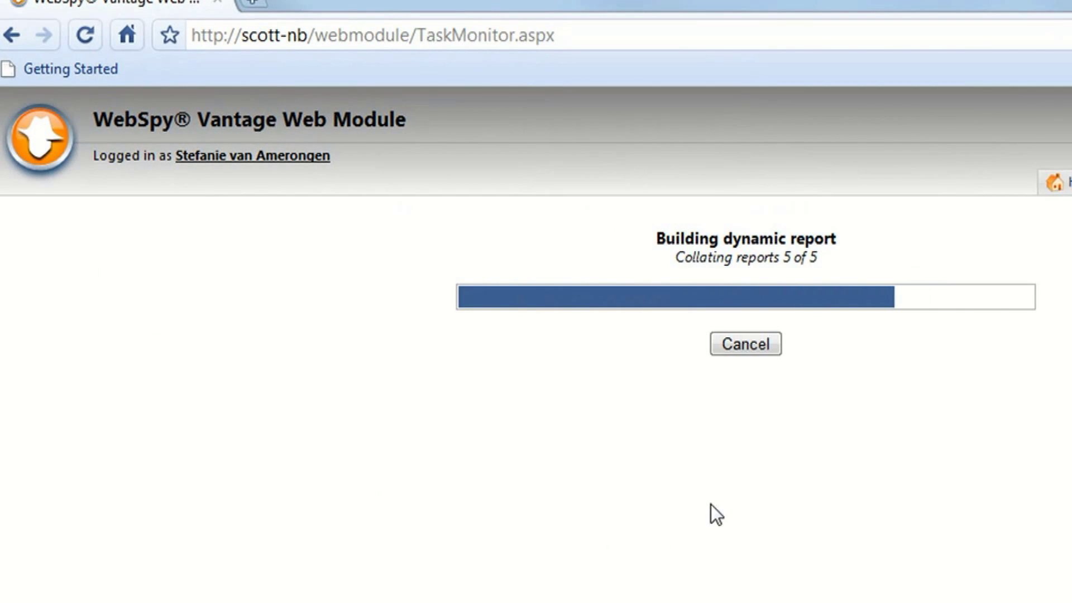
left_click(346, 295)
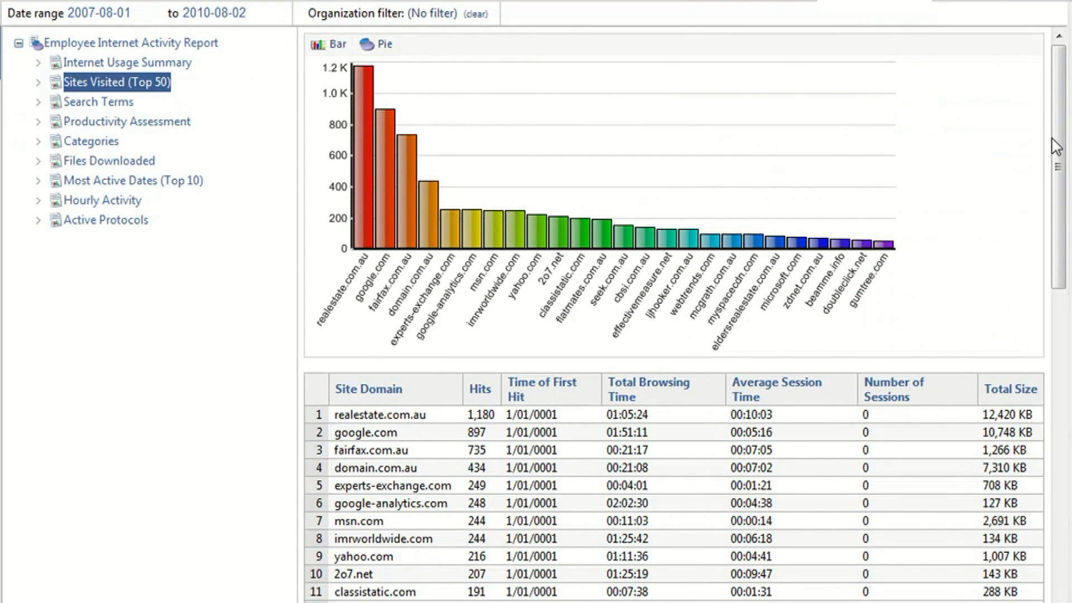
left_click_drag(1059, 141, 1059, 231)
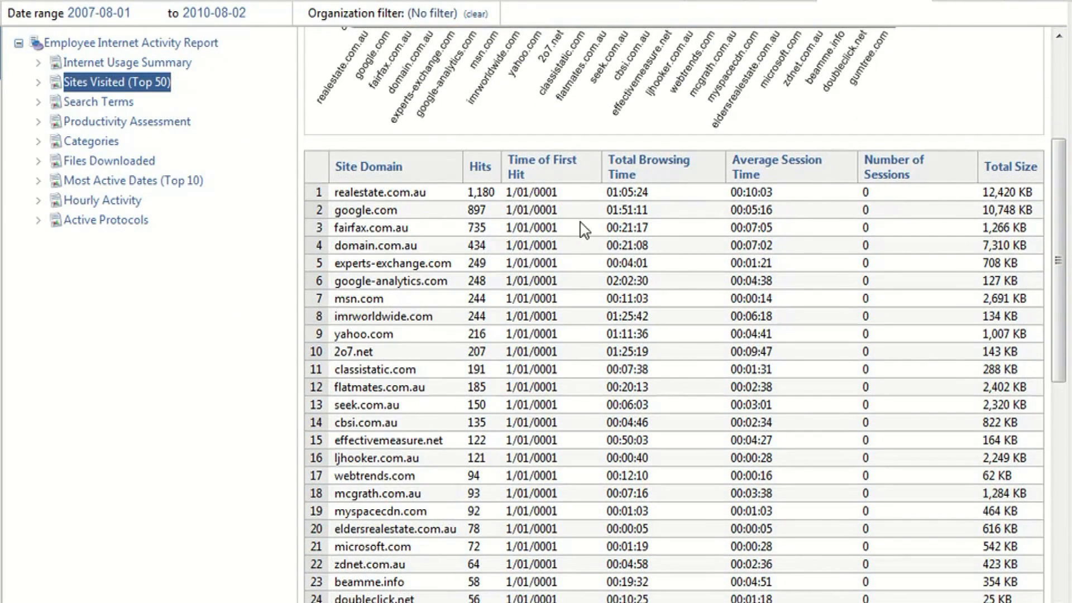
Review the Search Terms, Productivity Assessment and Categories breakdowns, marking the user's total size
left_click(72, 104)
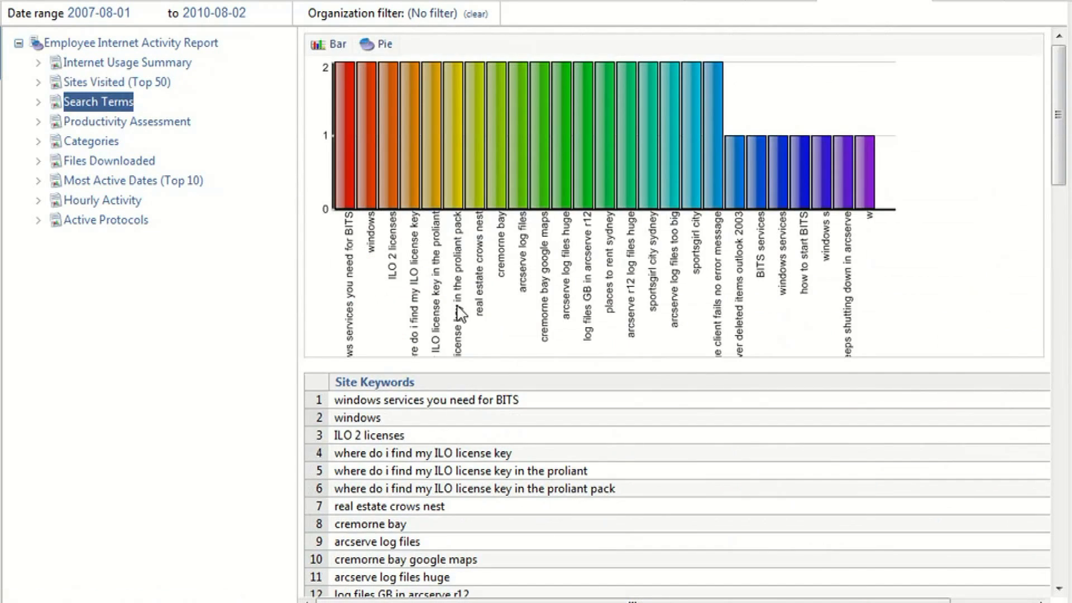
scroll(642, 351, "down", 4)
scroll(663, 346, "down", 5)
scroll(663, 346, "up", 7)
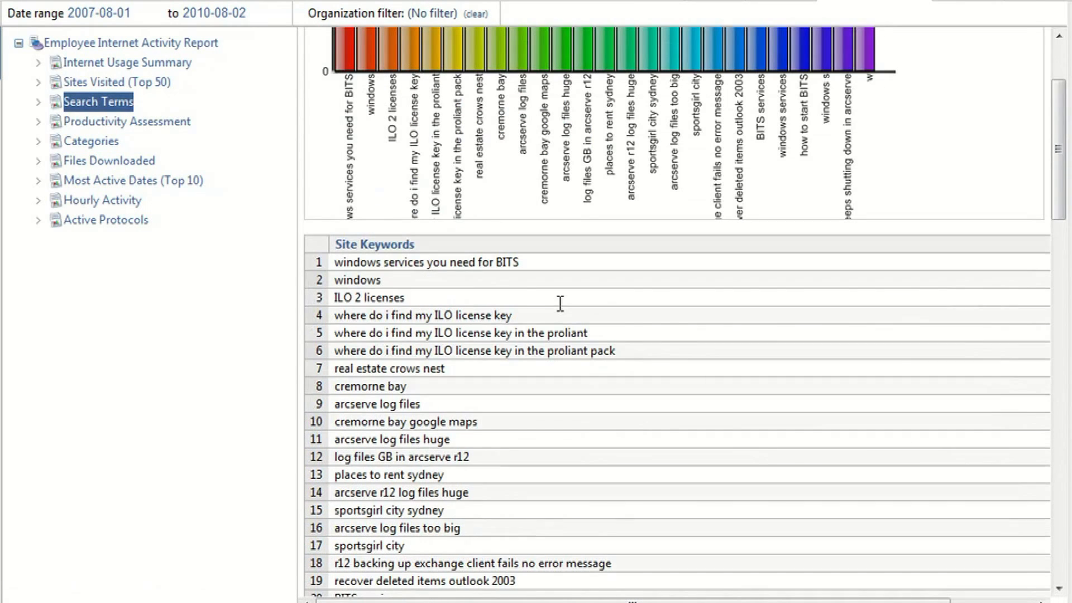
left_click(135, 124)
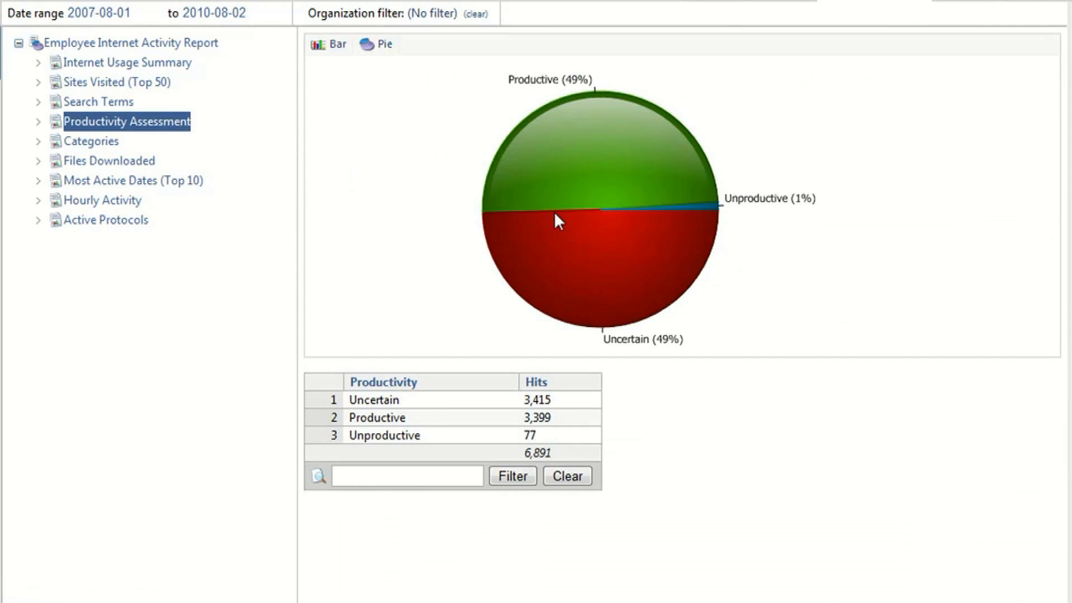
left_click(109, 143)
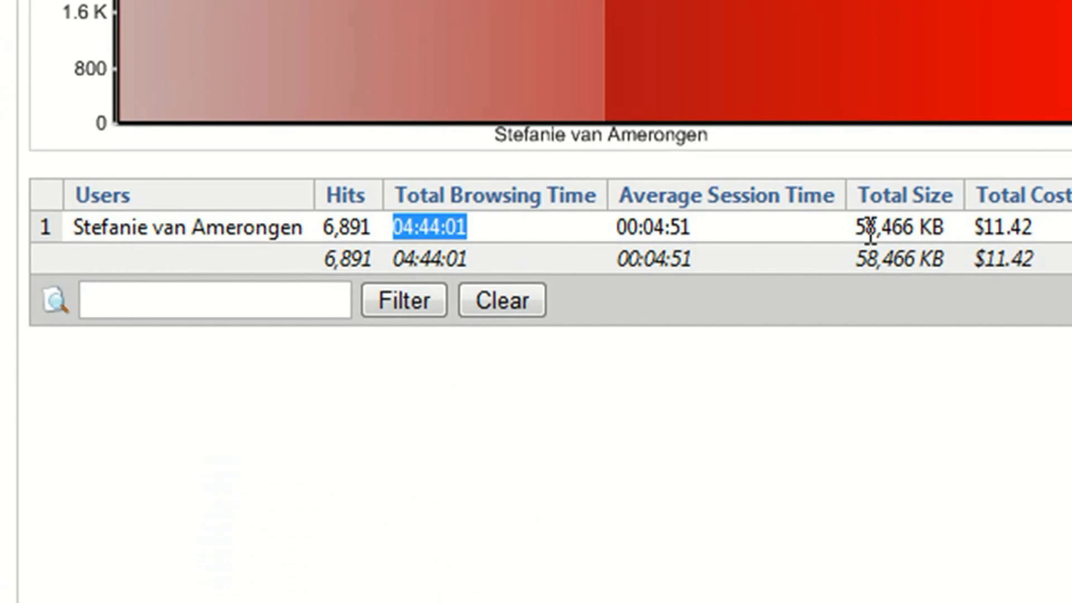
left_click_drag(865, 227, 921, 227)
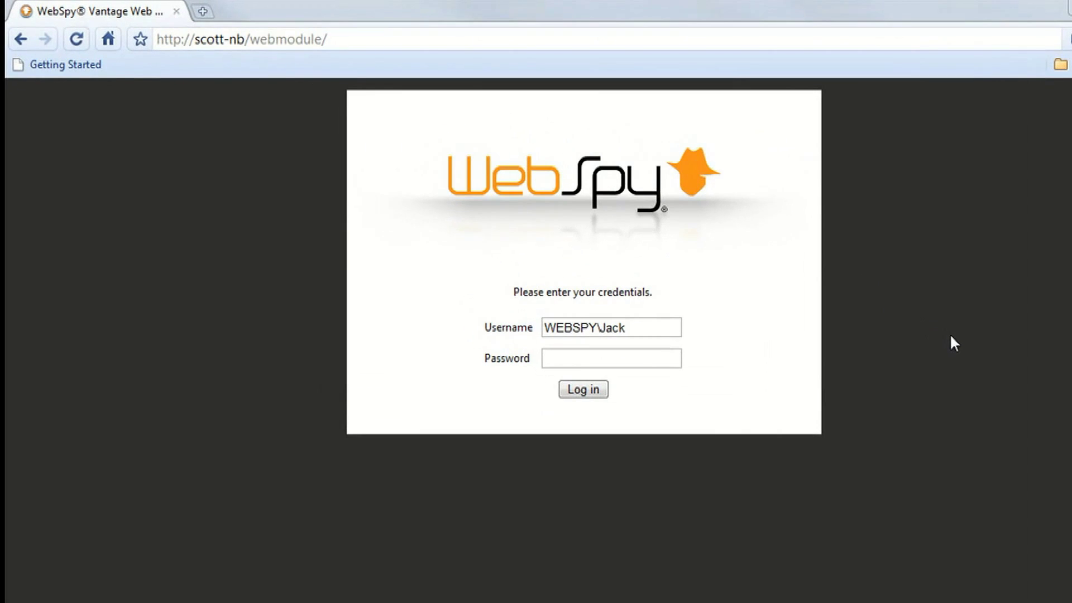
Log in, pick a new end date on Dynamic Reports, and build the Company Report
left_click(575, 389)
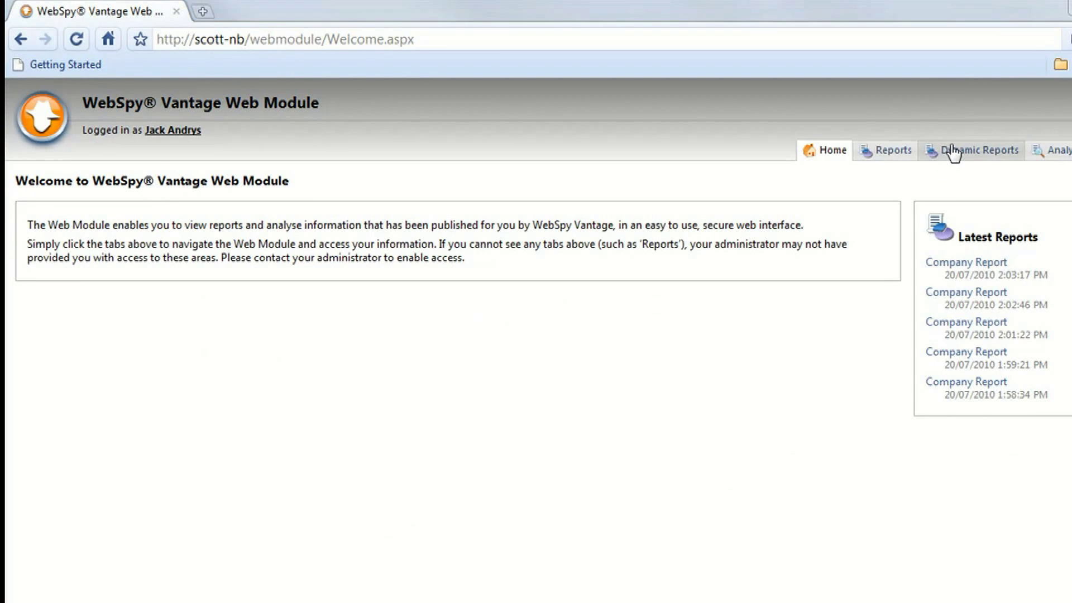
left_click(954, 152)
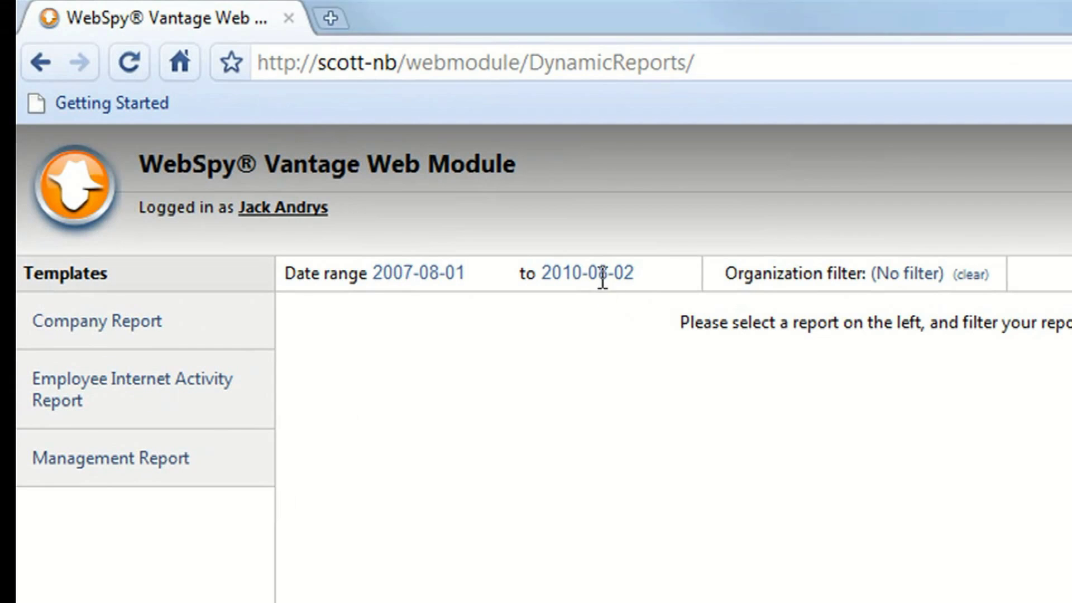
left_click(603, 279)
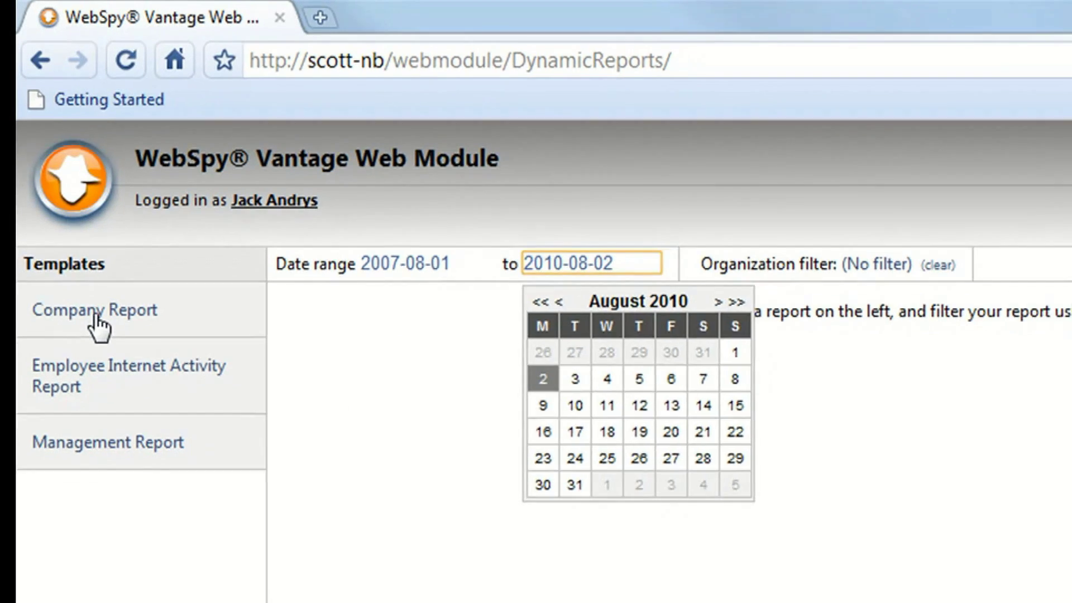
left_click(95, 321)
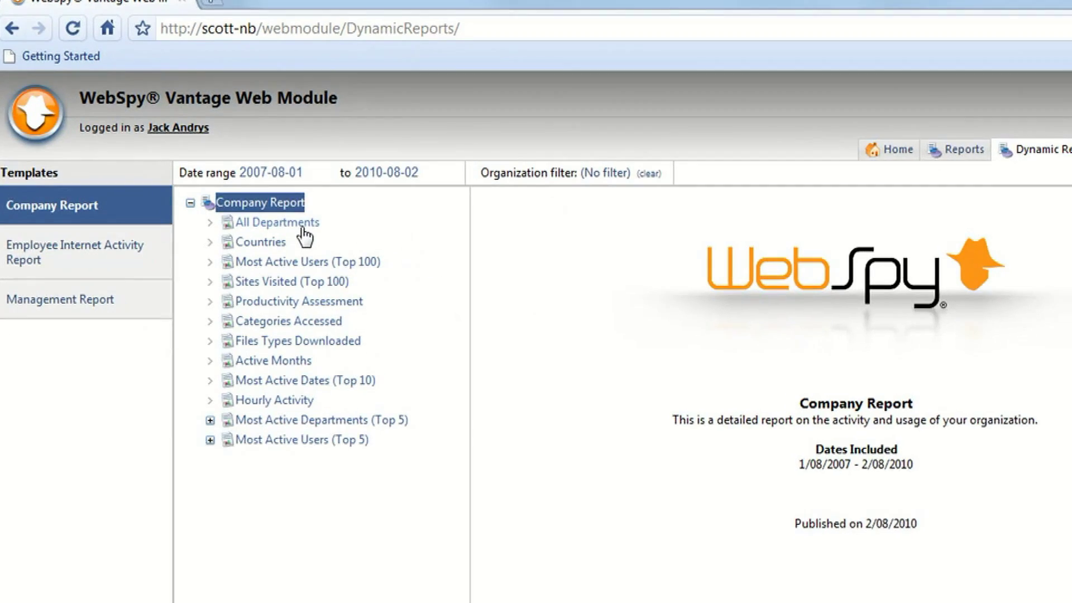
Review department and country activity, then show Development's users and sites visited for export
left_click(302, 226)
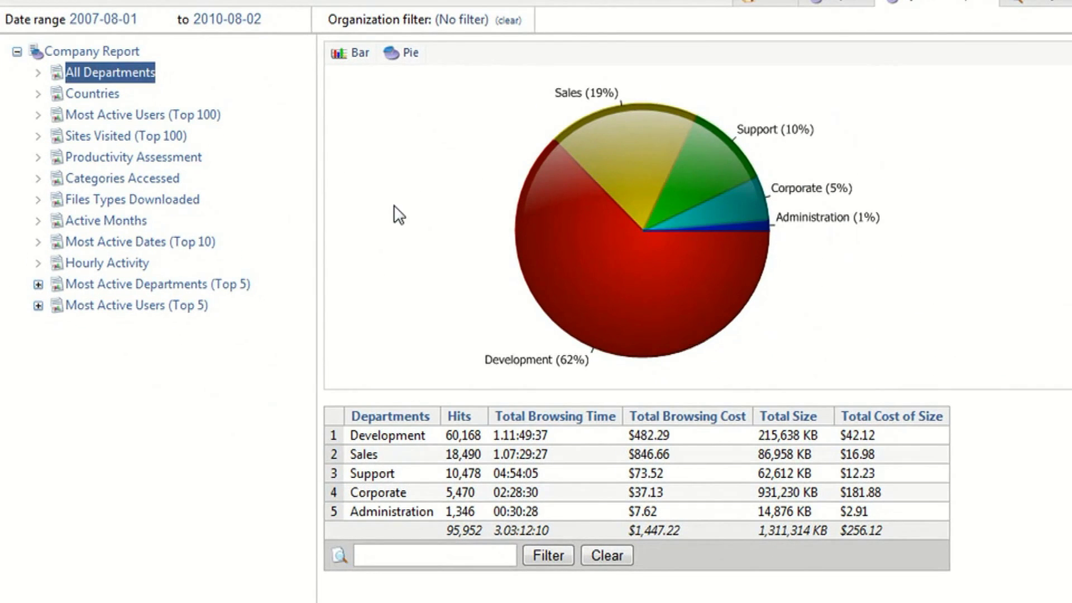
left_click(109, 95)
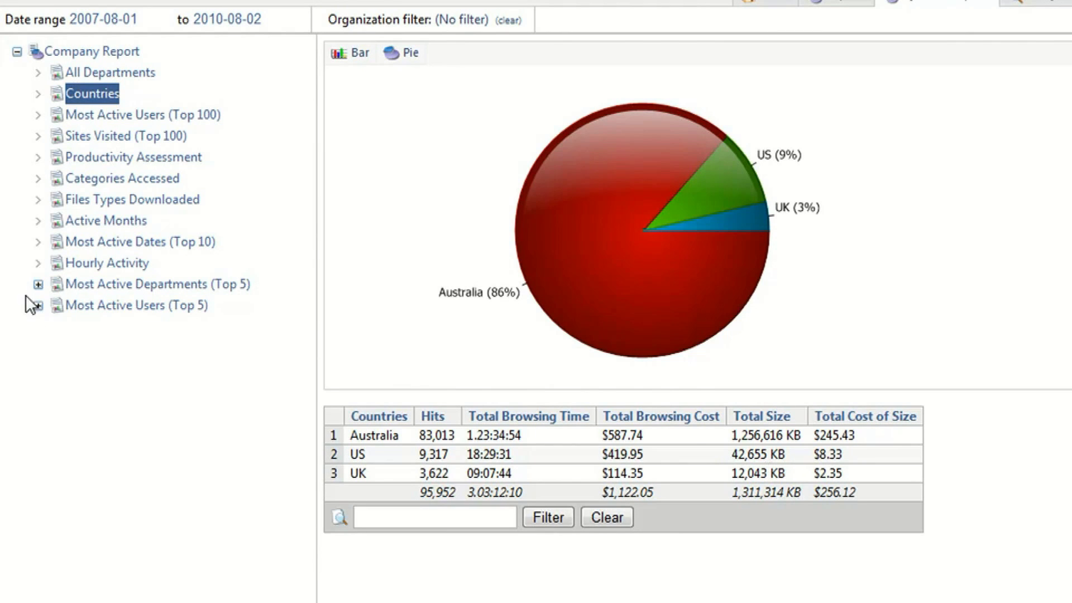
left_click(38, 285)
left_click(59, 306)
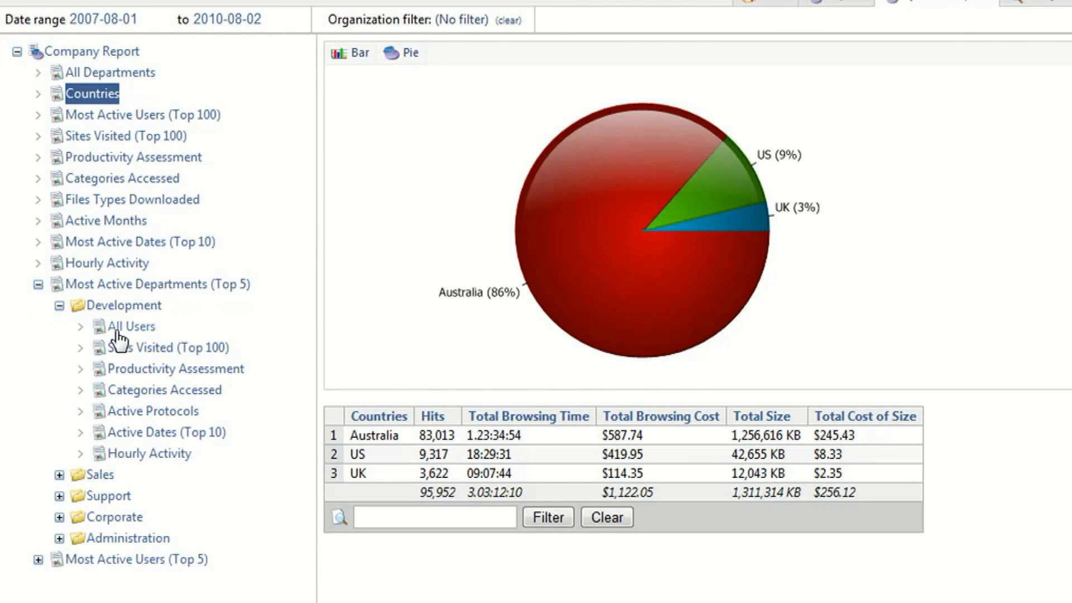
left_click(118, 327)
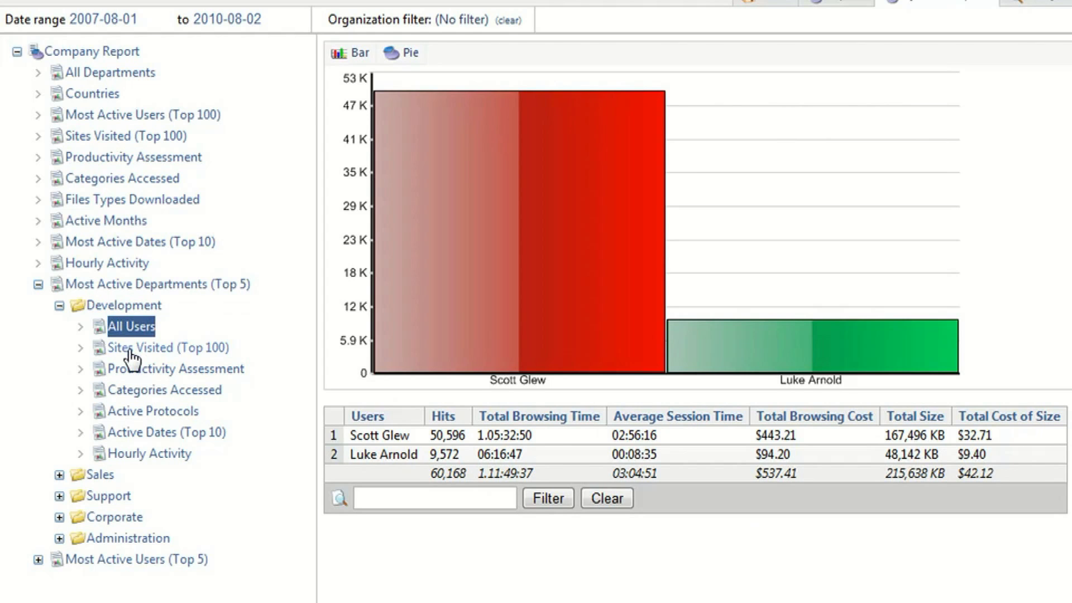
left_click(130, 348)
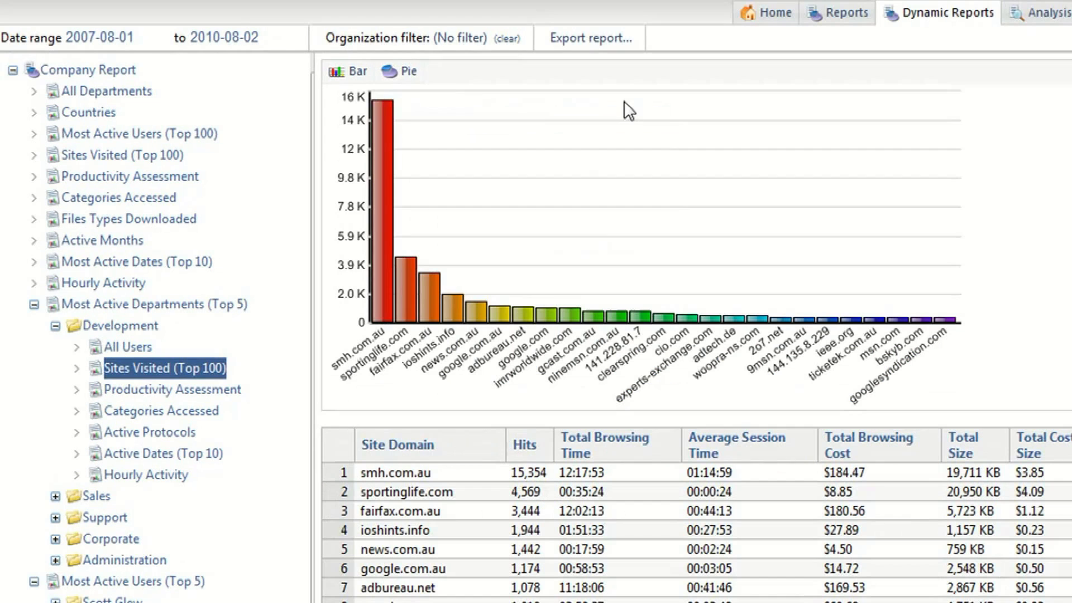
left_click(595, 49)
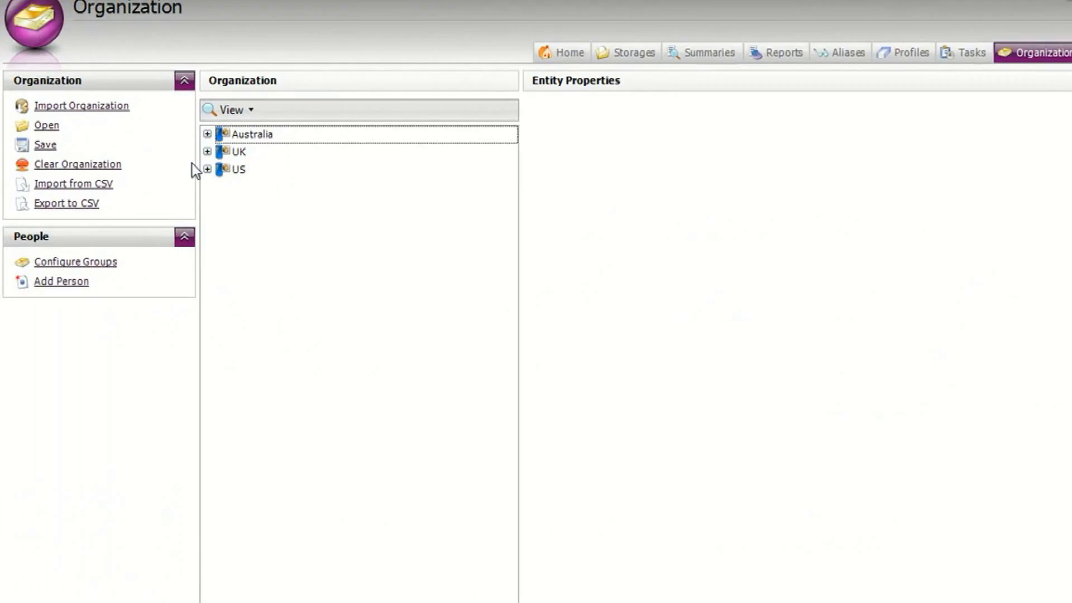
Expand Australia > Corporate > Development and show a team member's details
left_click(208, 135)
left_click(222, 170)
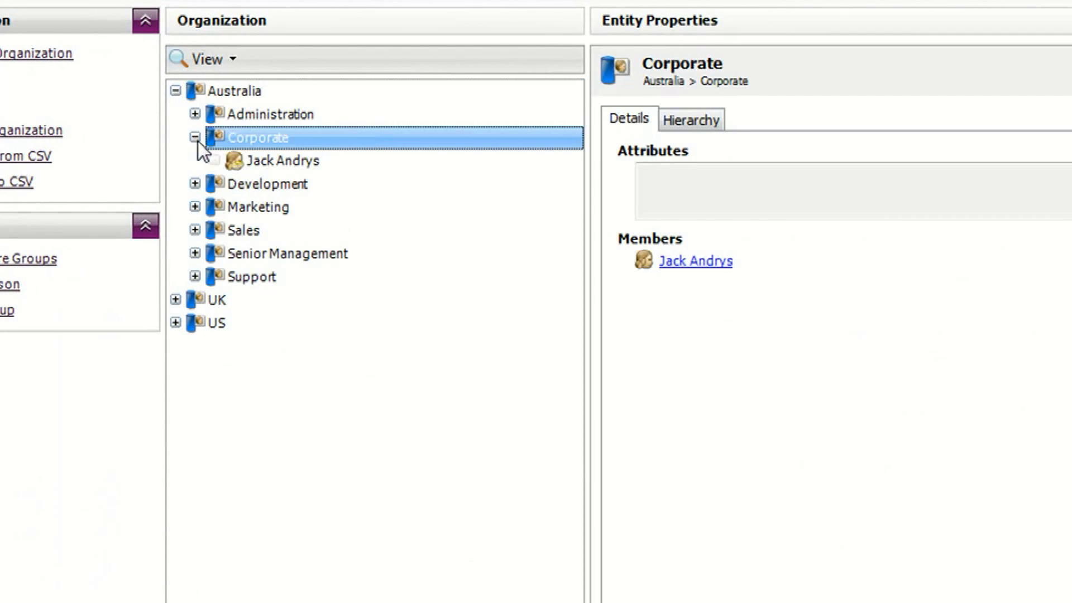
left_click(195, 183)
left_click(268, 208)
View the organization By Hierarchy and inspect a manager's direct reports
left_click(222, 62)
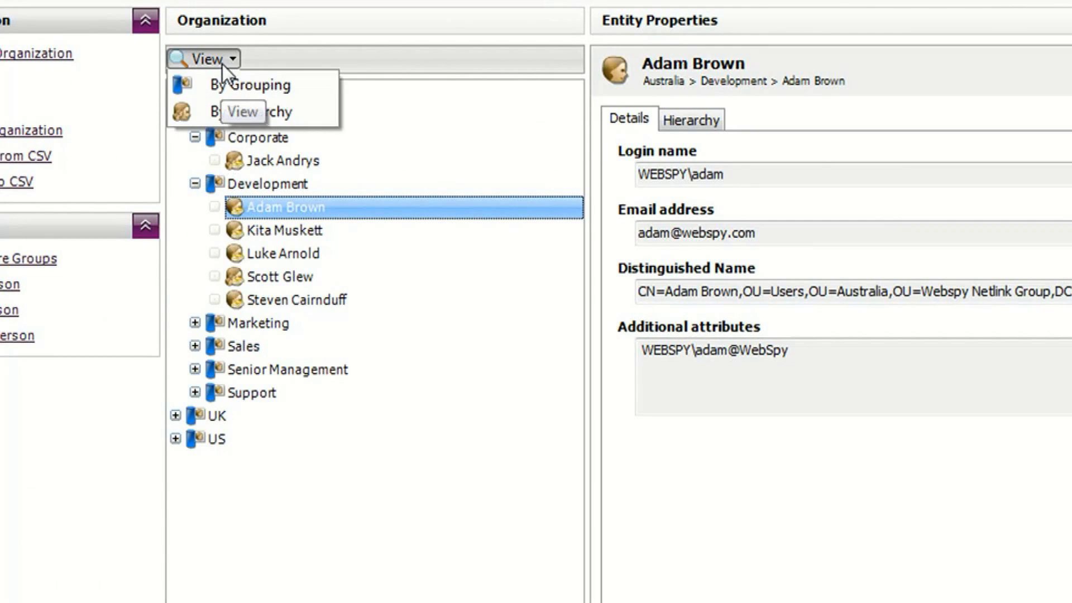
left_click(223, 114)
left_click(194, 114)
left_click(274, 183)
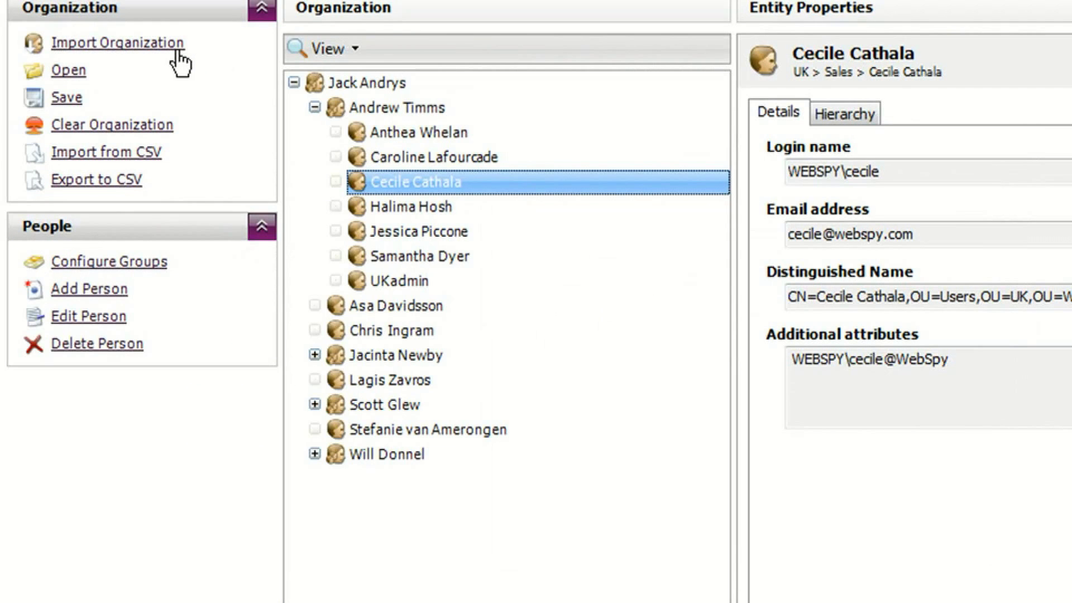
Check the Import Organization directory types, keep LDAP, cancel, and return to Summaries
left_click(170, 45)
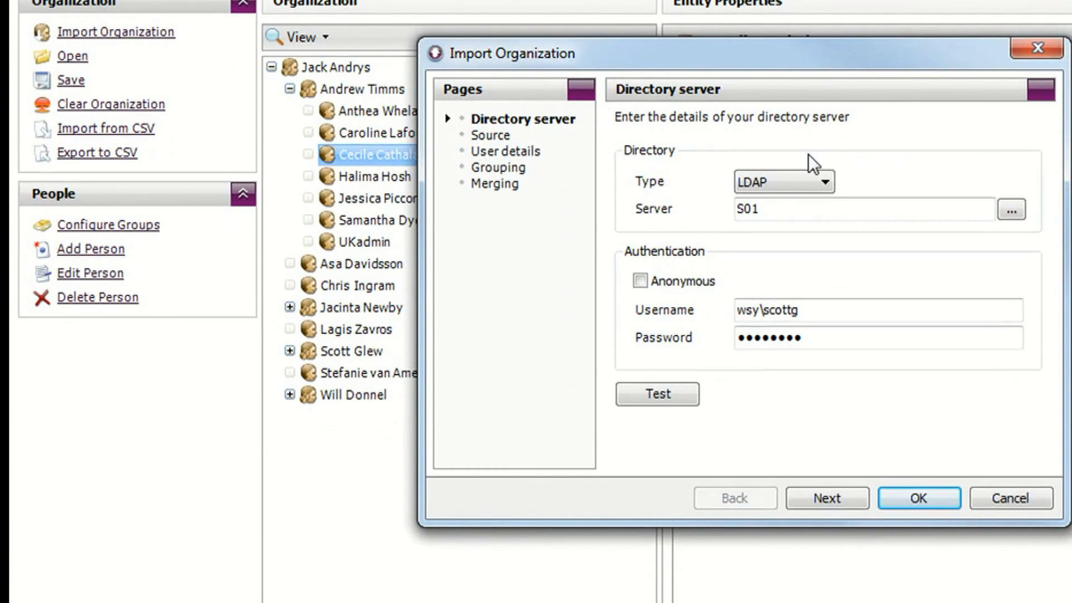
left_click(807, 185)
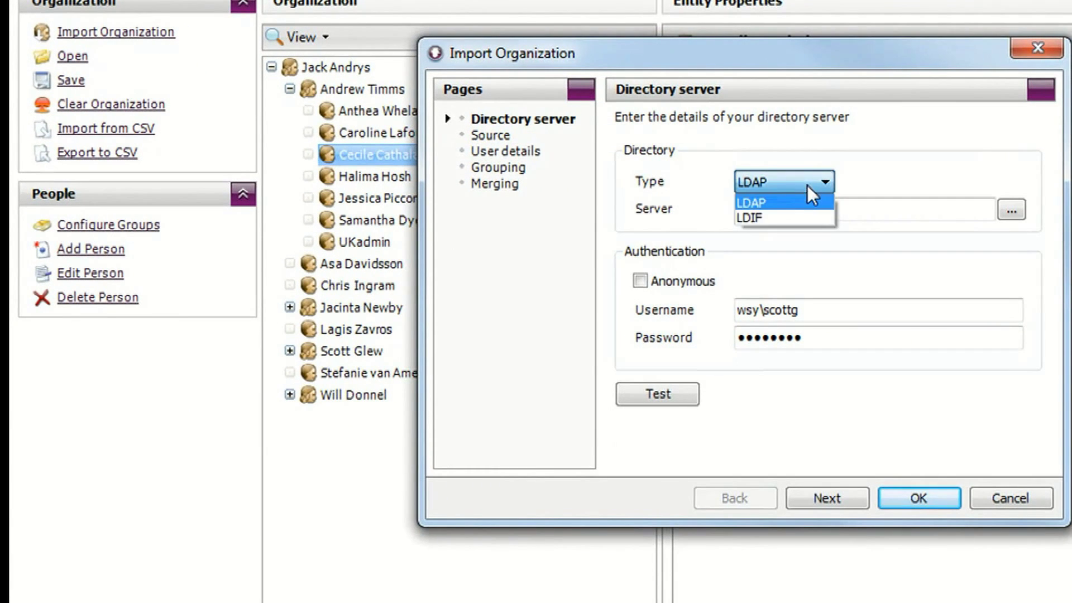
left_click(809, 189)
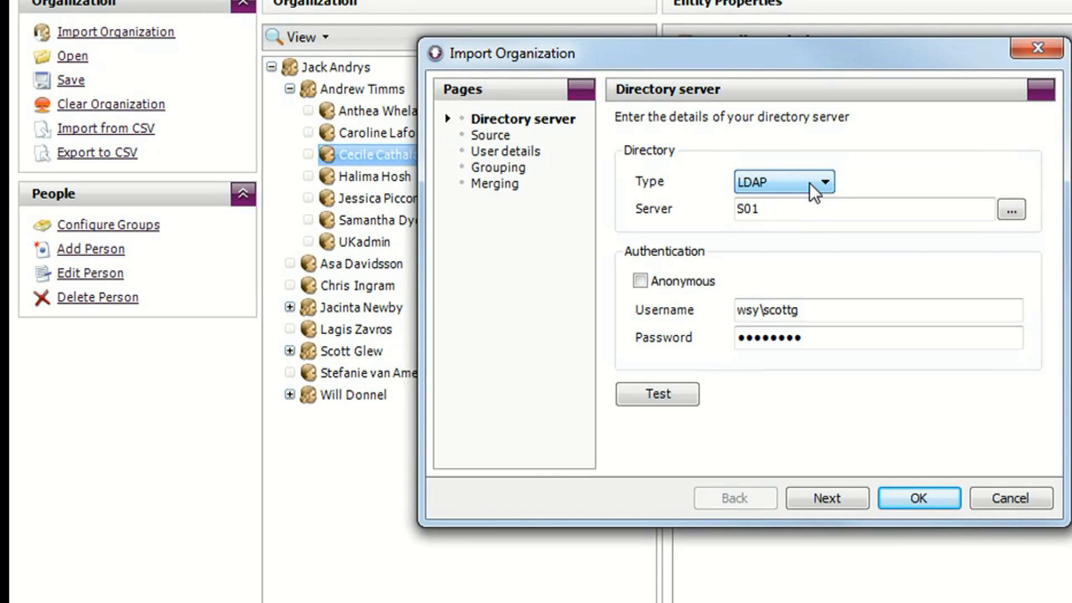
left_click(1026, 500)
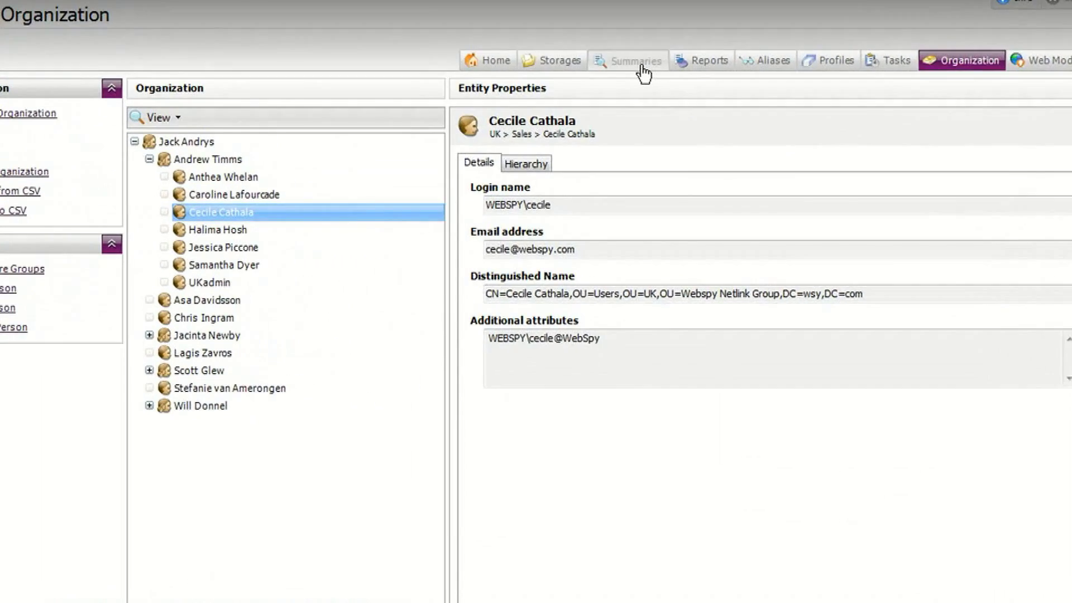
left_click(629, 93)
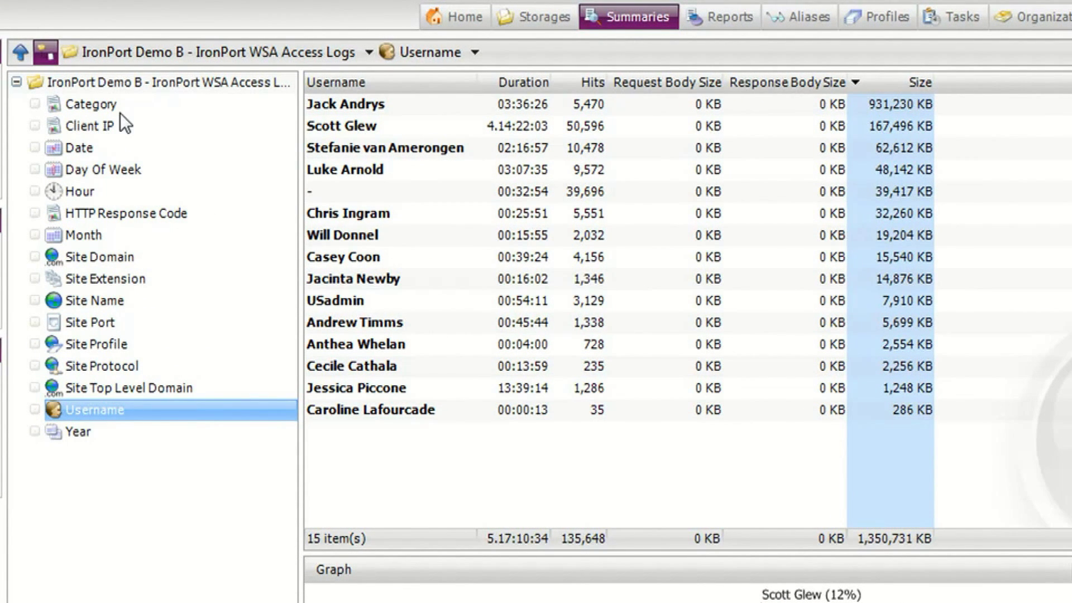
Summarize the IronPort logs by Site Domain, then by Site Extension
left_click(106, 410)
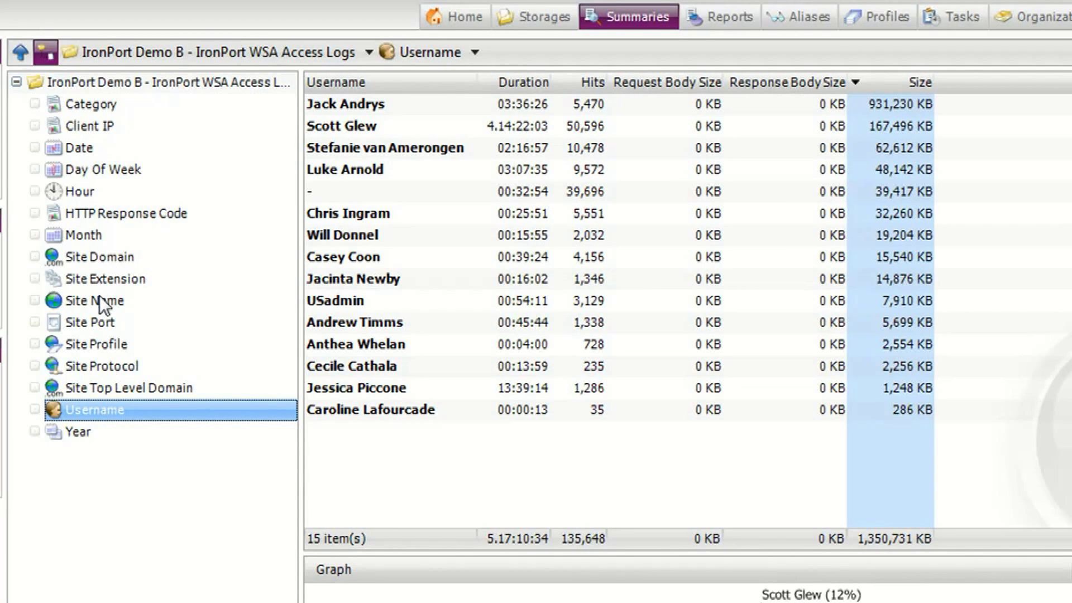
left_click(98, 257)
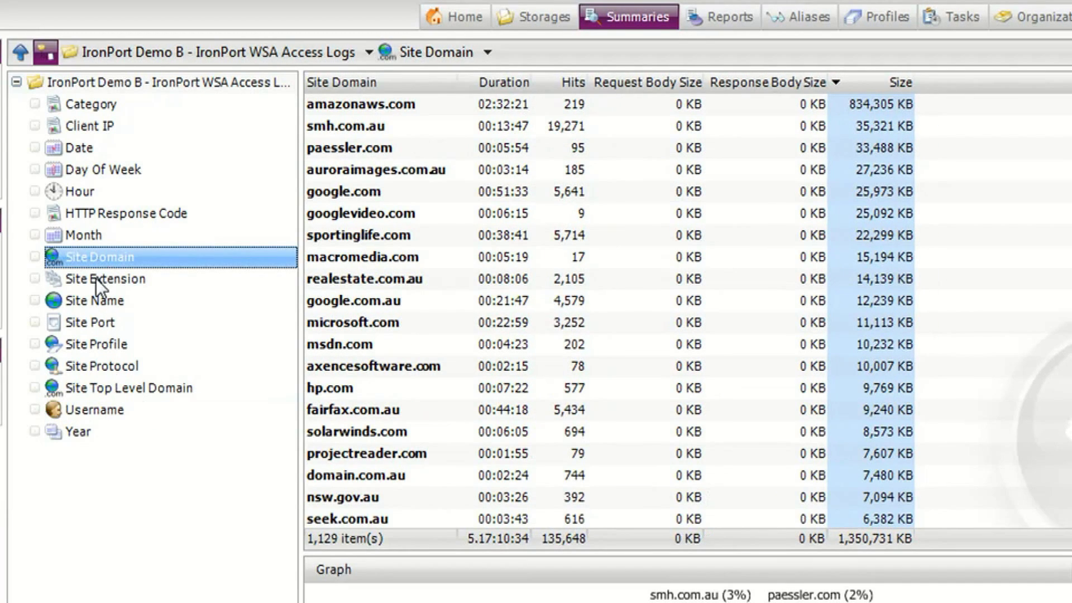
left_click(96, 278)
Summarize by Category and drill the Streaming Media category down by Username
left_click(99, 105)
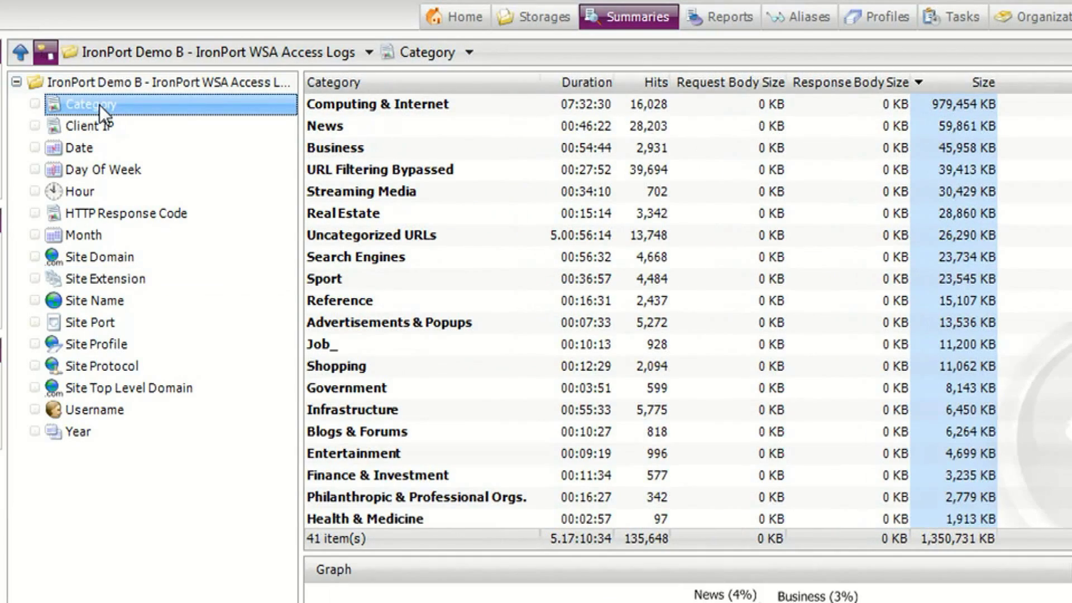
left_click(444, 190)
right_click(445, 191)
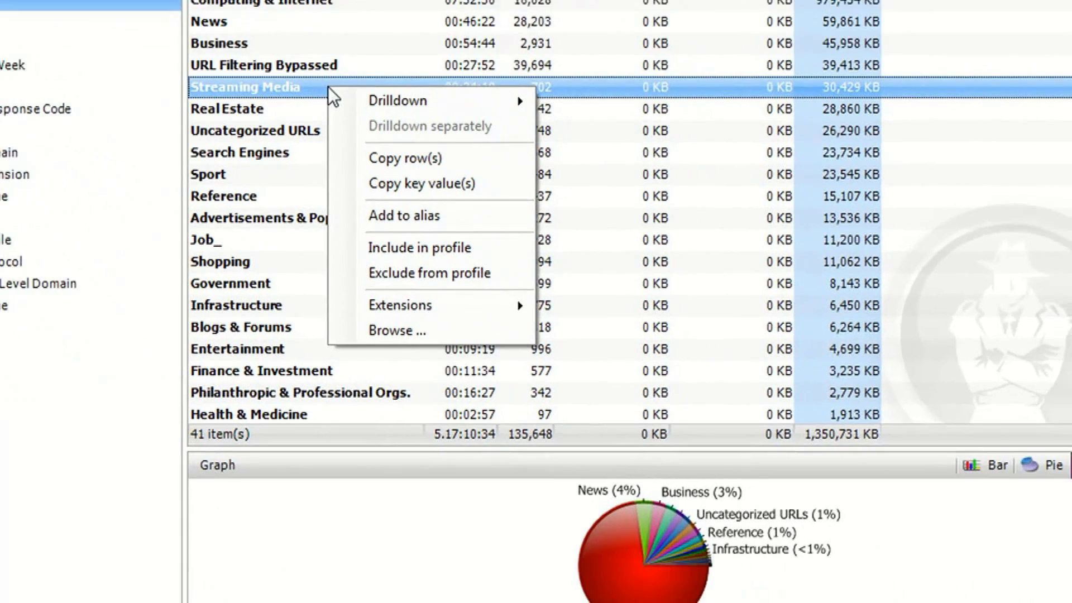
mouse_move(395, 102)
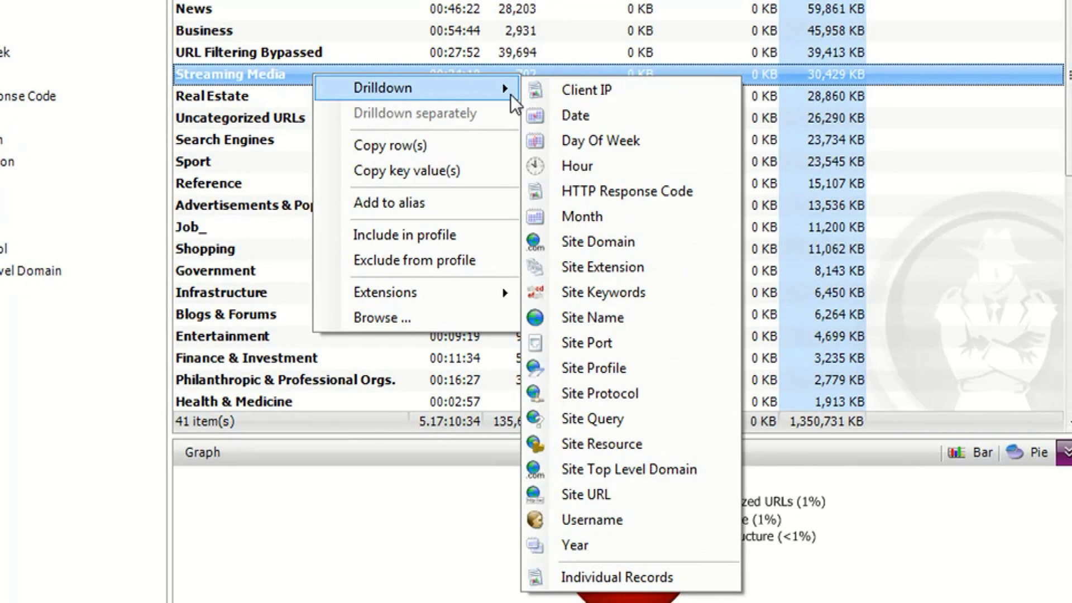
left_click(597, 519)
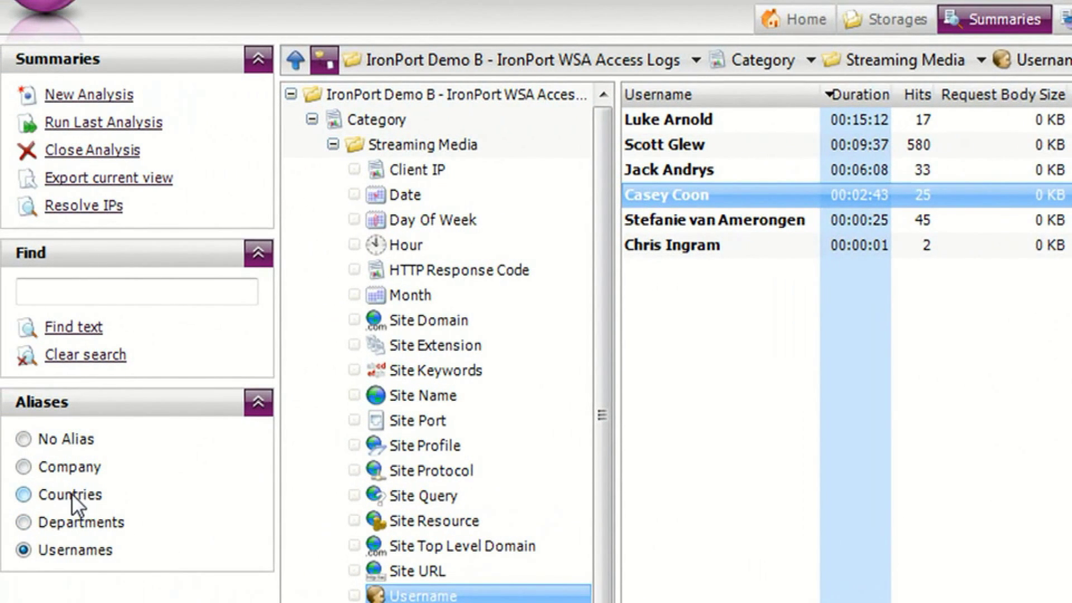
Group Streaming Media users by Countries, then Departments, then break down by Site Domain
left_click(71, 493)
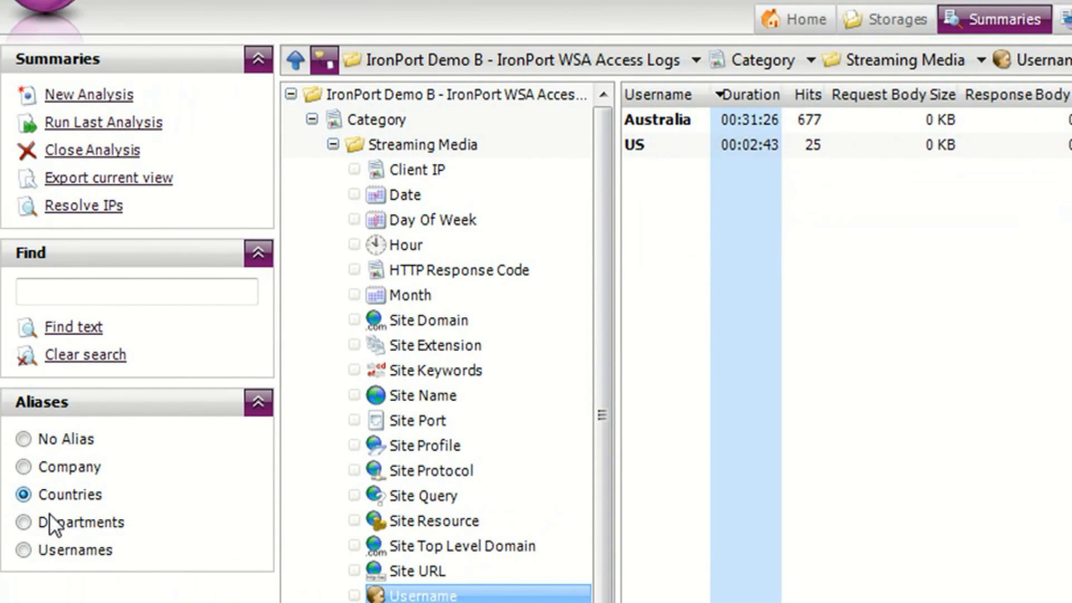
left_click(38, 521)
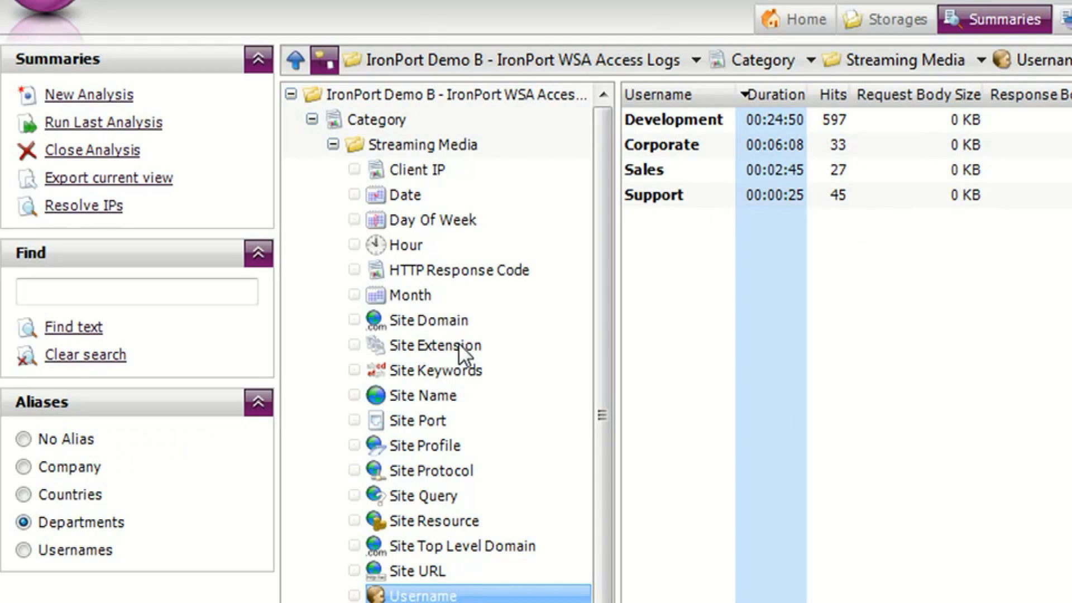
left_click(450, 321)
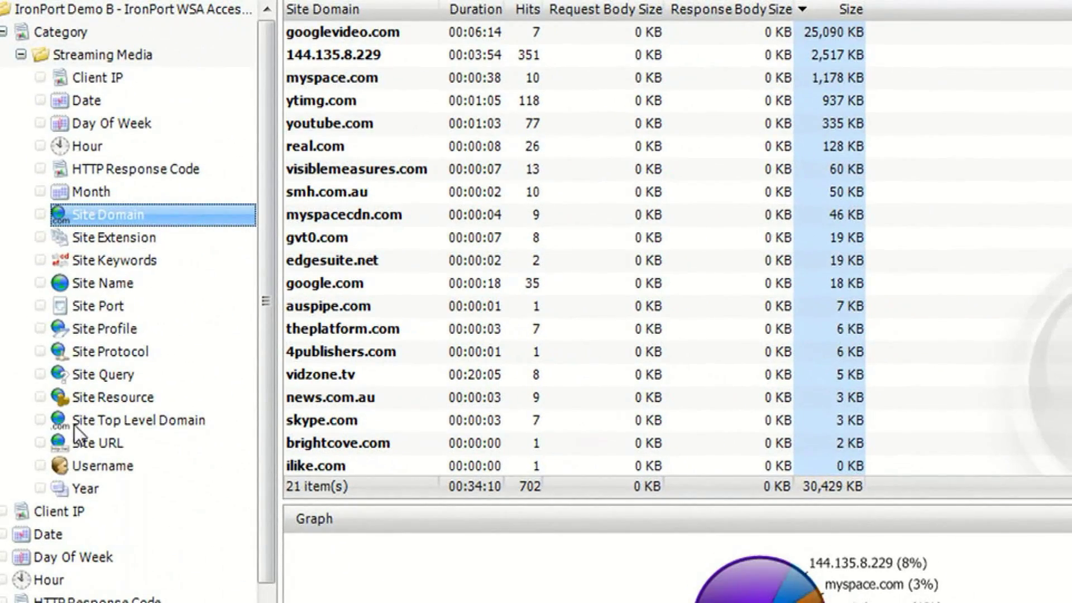
Break Streaming Media traffic down by Site URL, then Client IP sorted by size
left_click(225, 486)
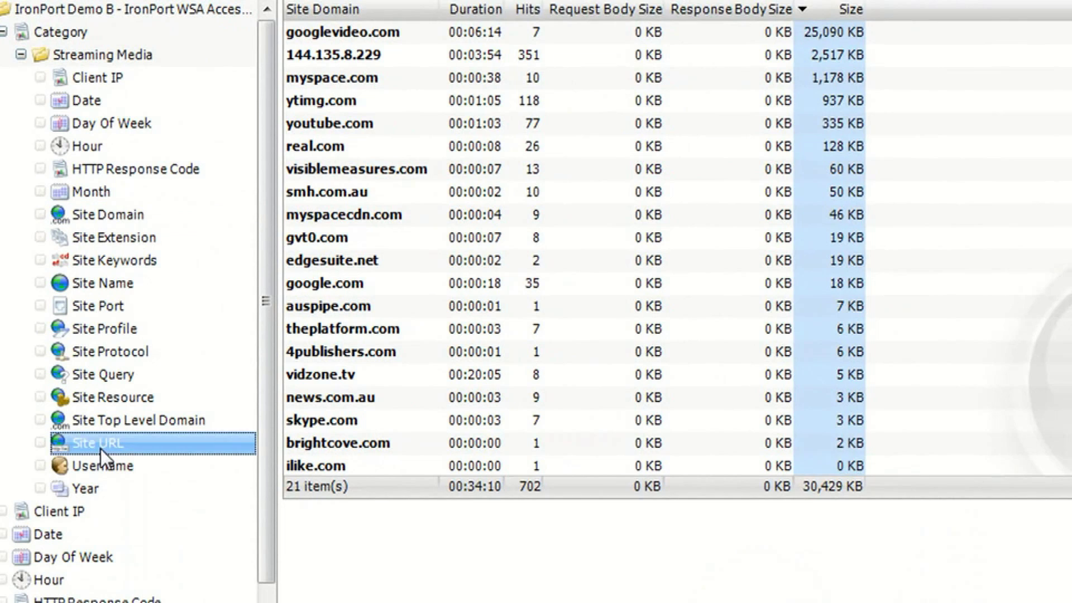
left_click(127, 79)
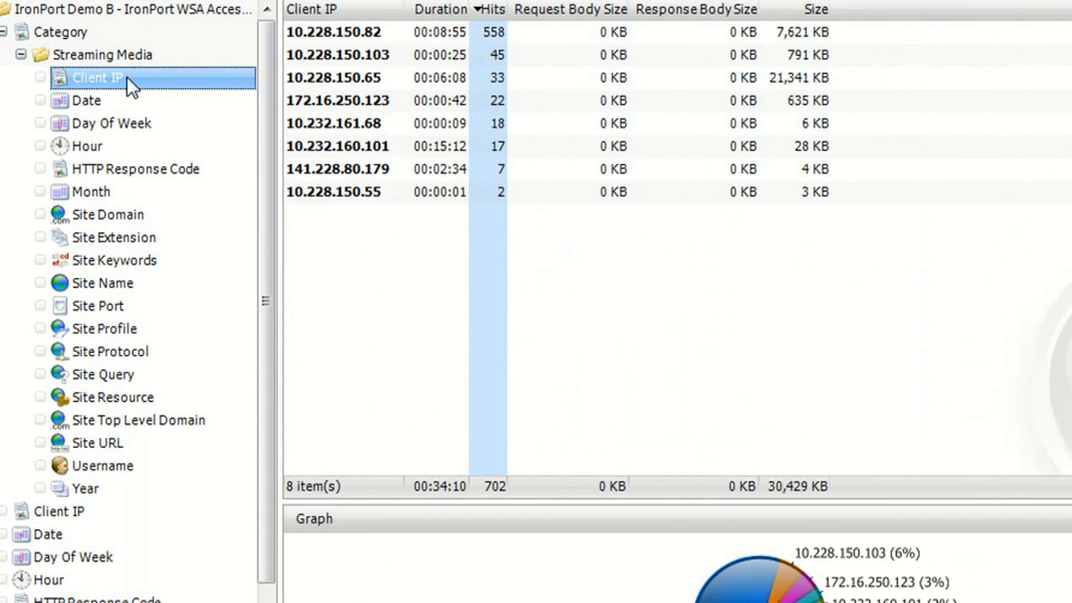
left_click(796, 12)
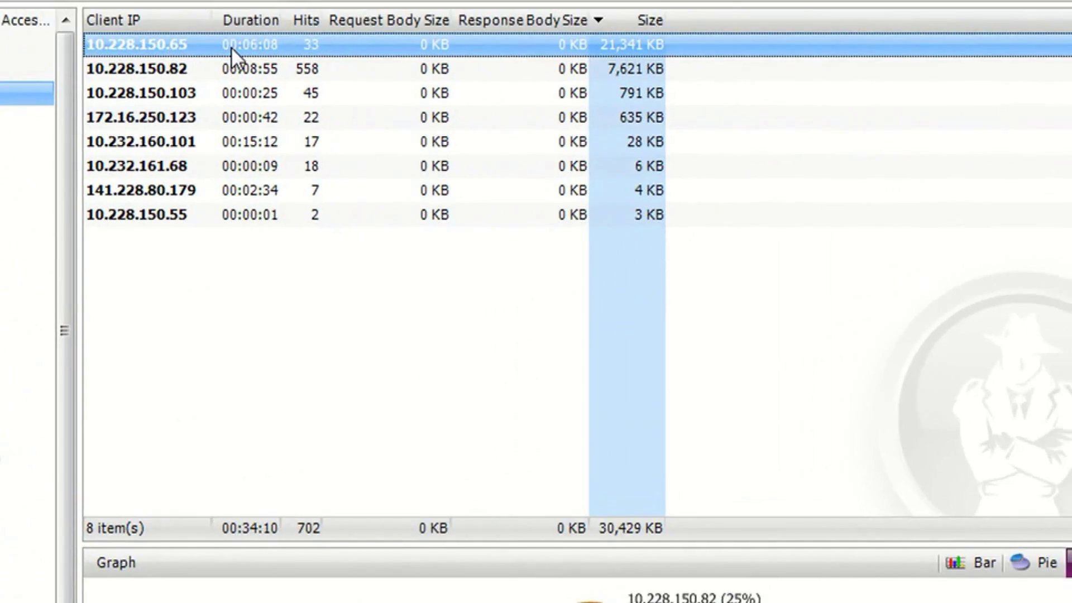
List individual records for client 10.228.150.65, then return to the Category summary
right_click(231, 47)
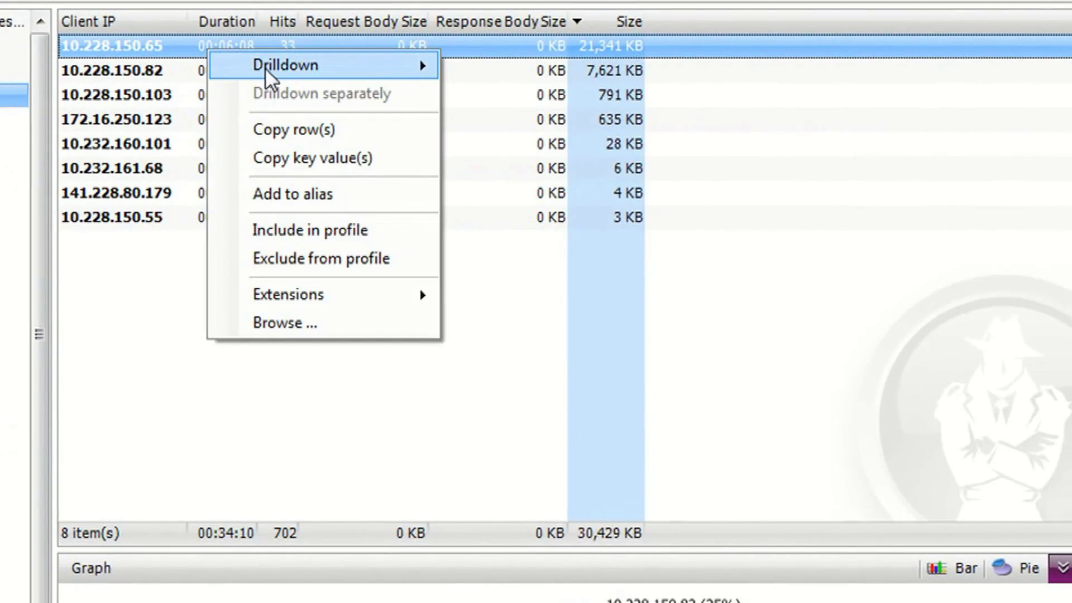
mouse_move(395, 71)
left_click(548, 585)
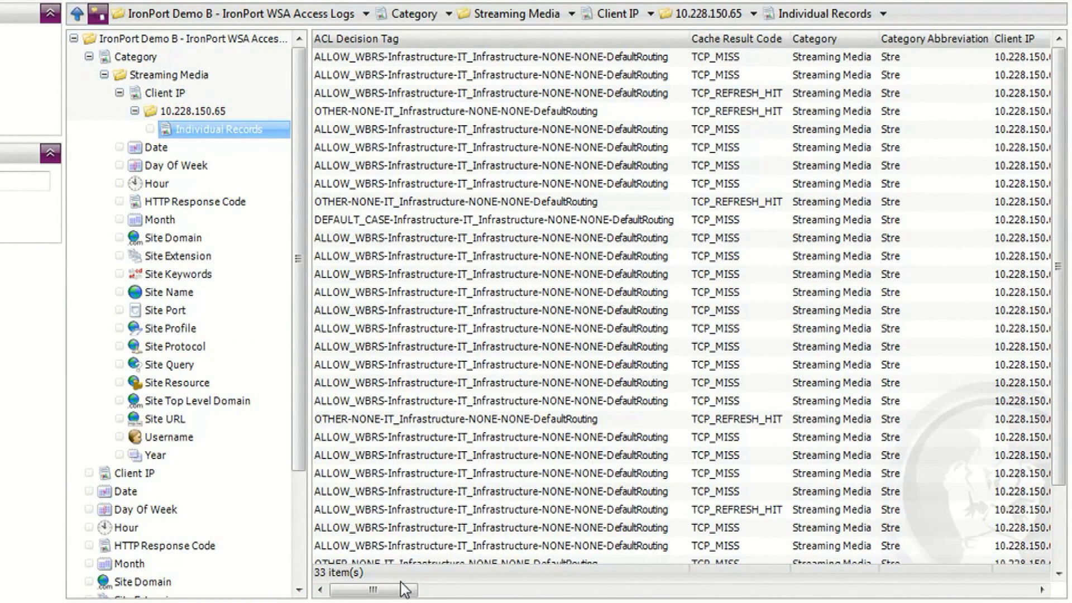
left_click_drag(405, 595, 660, 595)
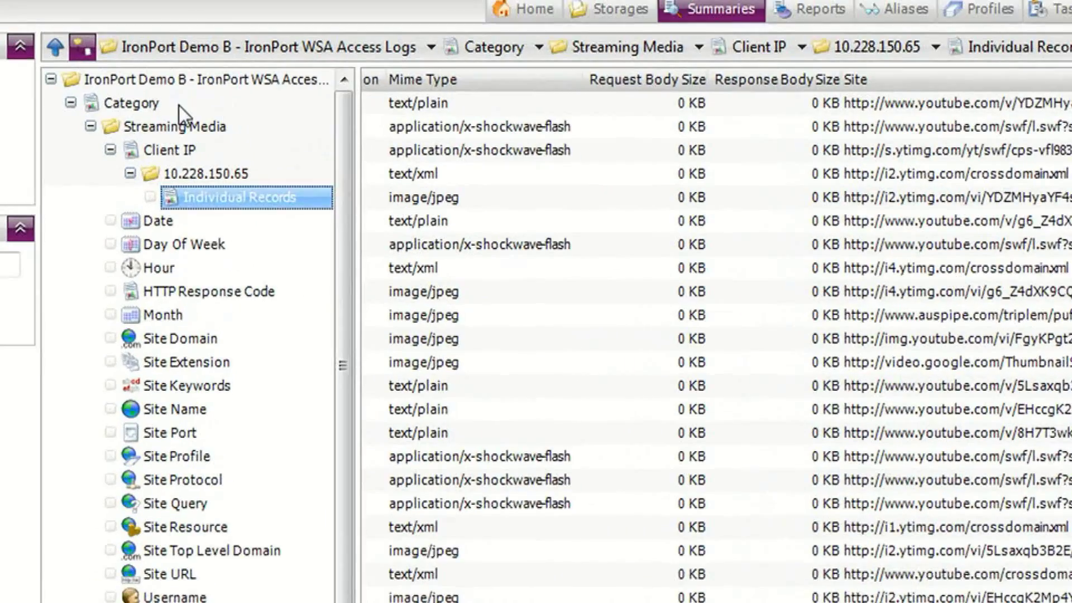
left_click(146, 57)
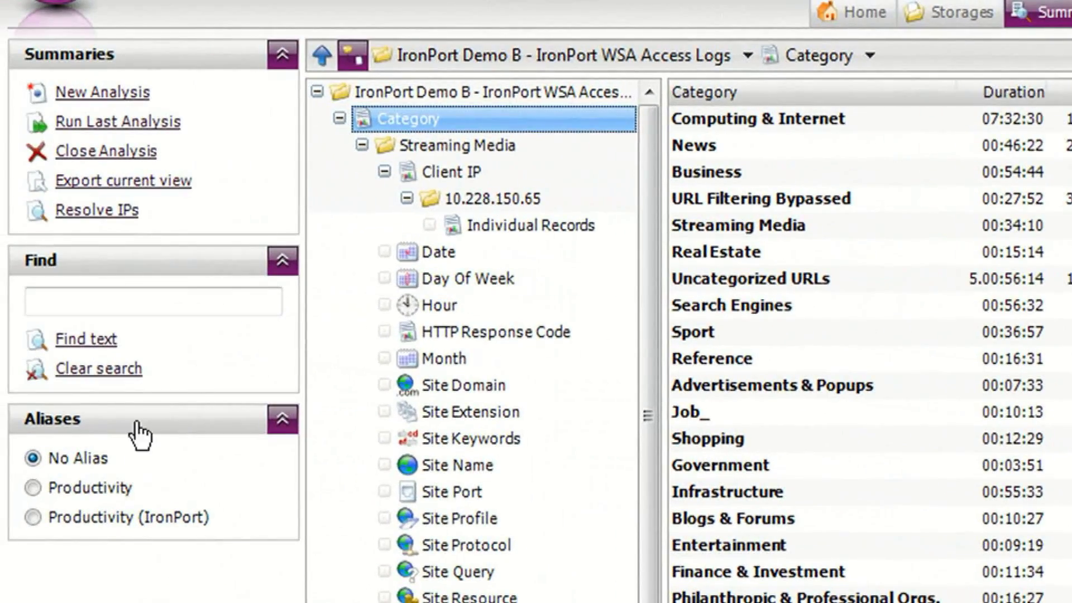
Group categories by the Productivity (IronPort) alias, sorted by duration, selecting Unproductive
left_click(89, 518)
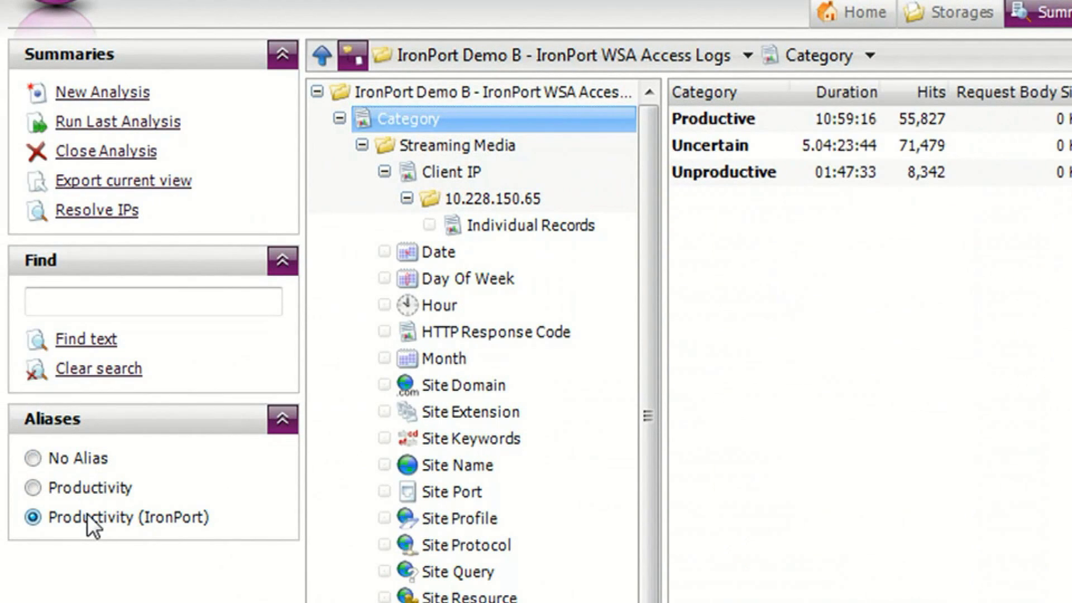
left_click(828, 149)
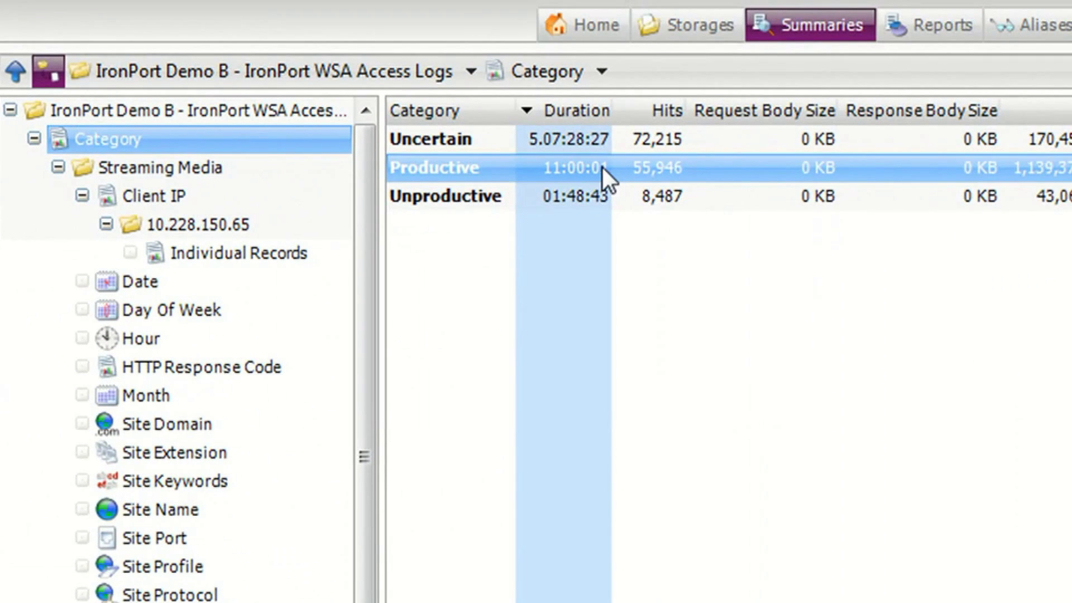
left_click(606, 195)
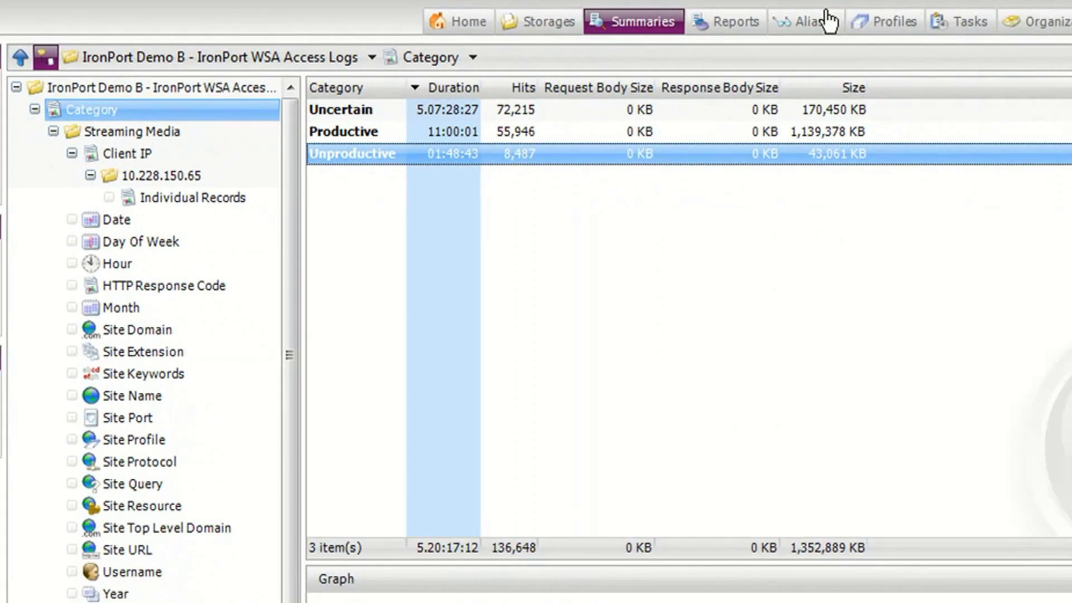
Refresh unassigned categories and move Photo Searches and Streaming Media into the Productive group
left_click(1055, 25)
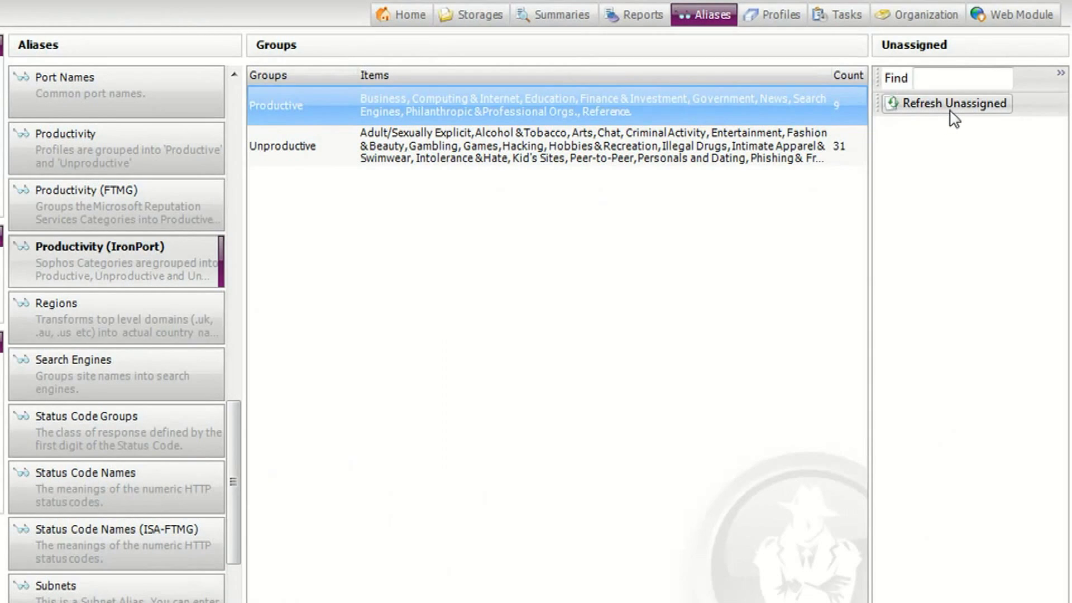
left_click(910, 115)
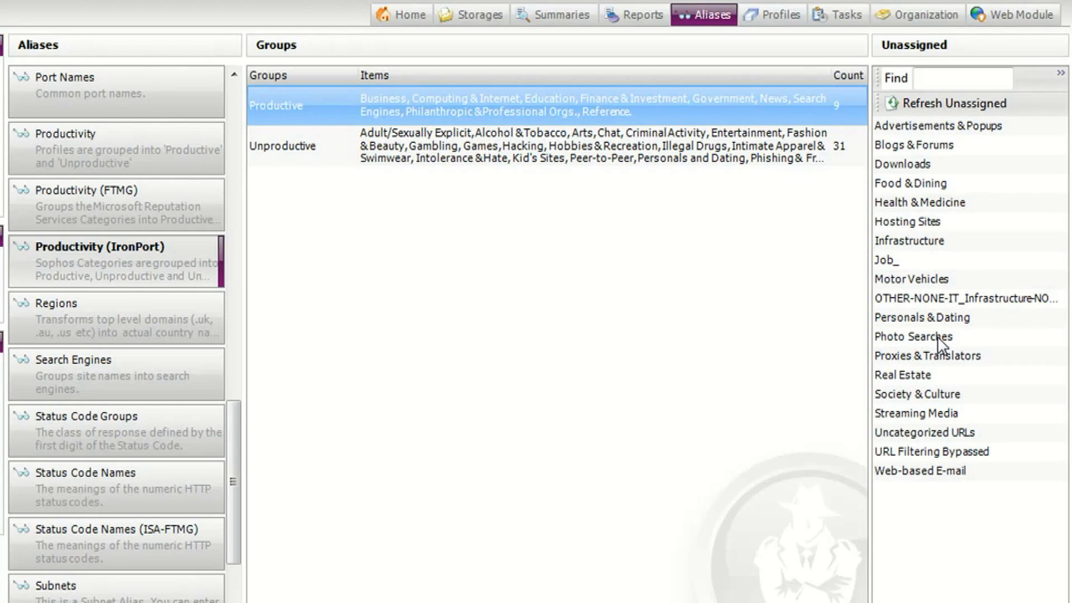
left_click(938, 338)
left_click(939, 415, "ctrl")
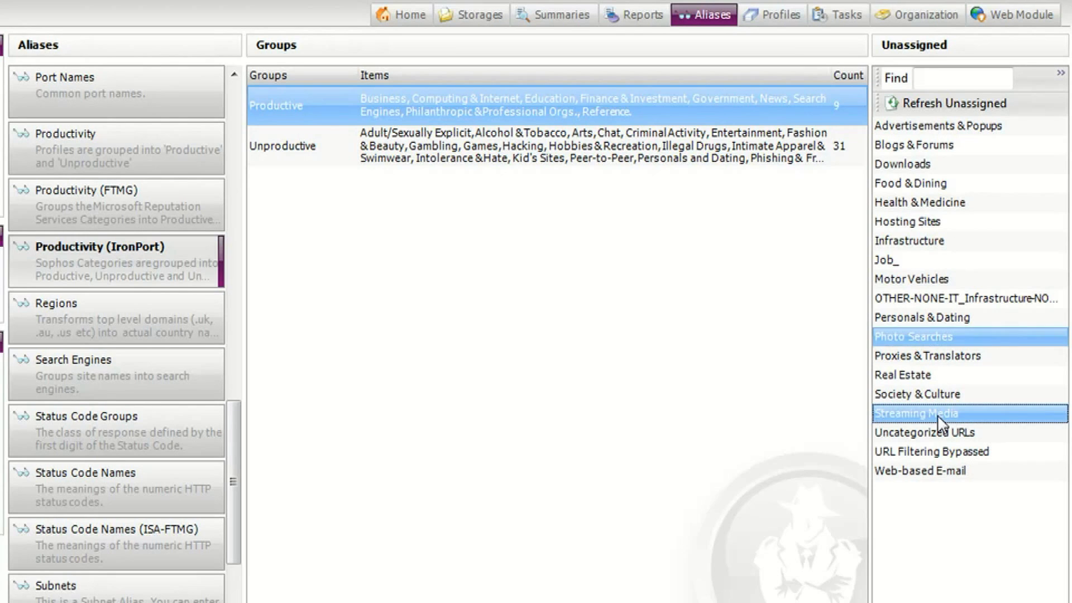
left_click_drag(922, 343, 919, 337)
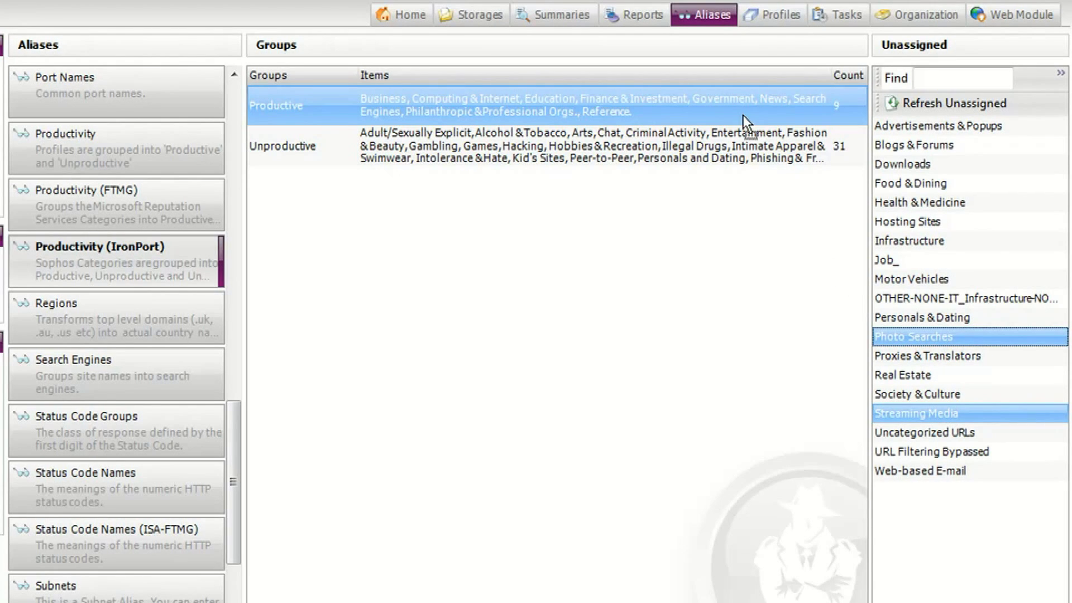
left_click_drag(743, 115, 743, 114)
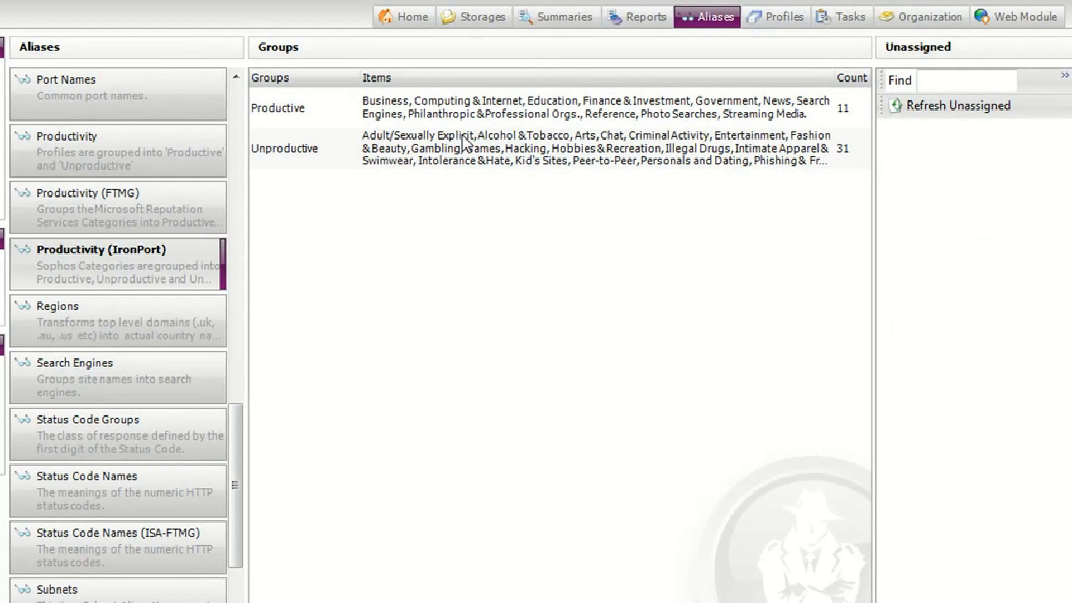
Add Import new hits, Import Organization from LDAP, and Publish Report to Web Module actions
left_click(846, 23)
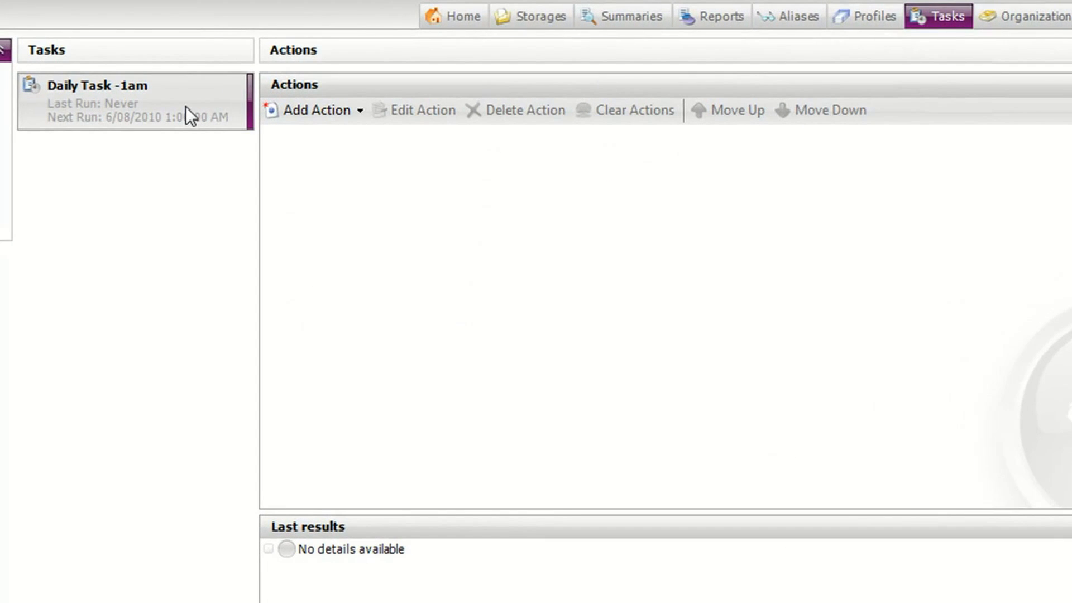
left_click(346, 114)
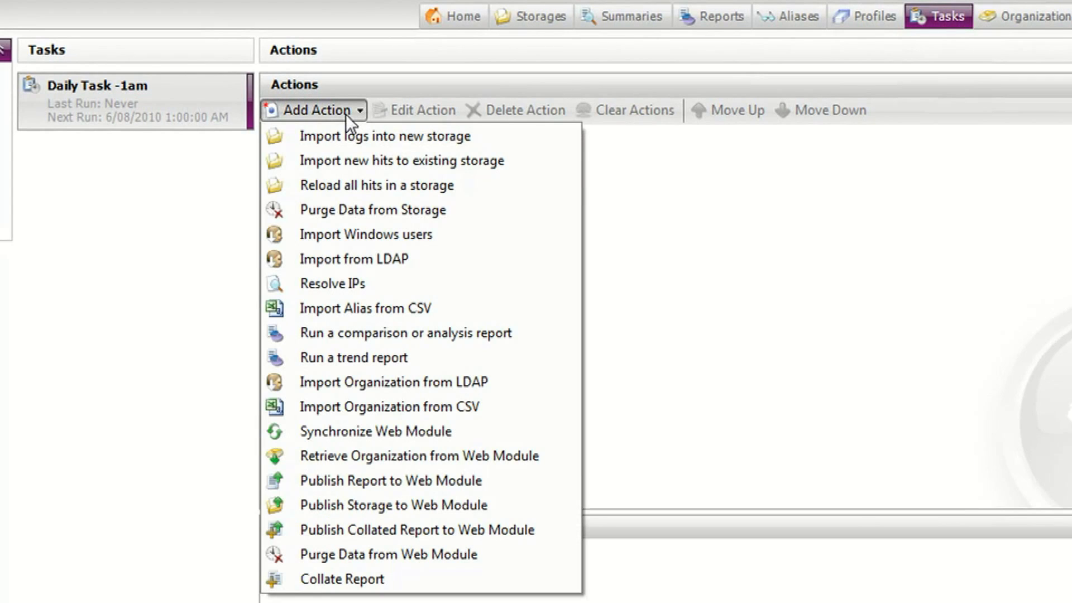
left_click(354, 161)
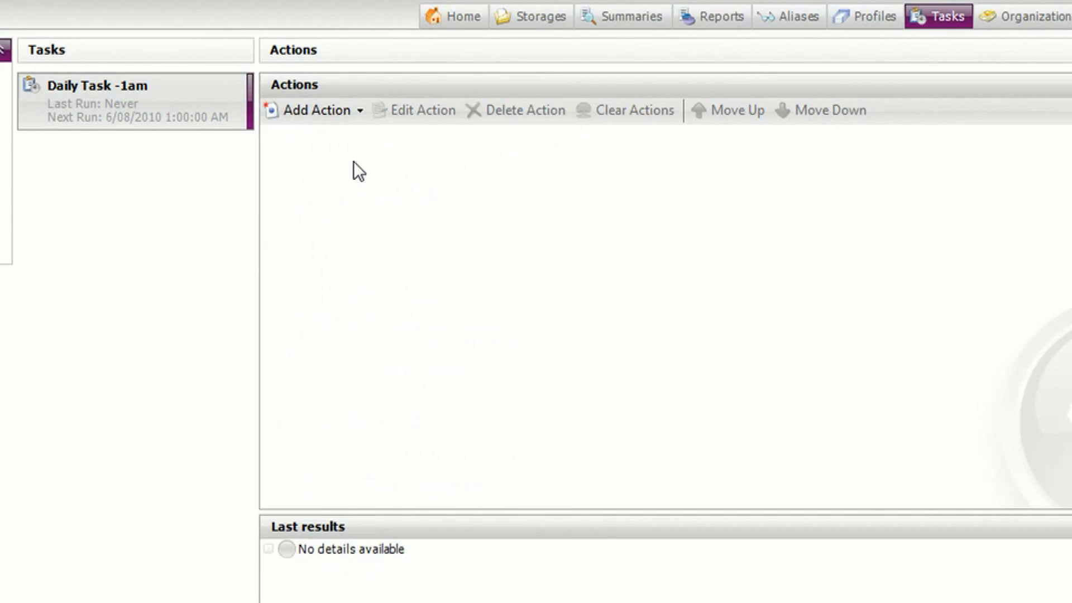
left_click(330, 111)
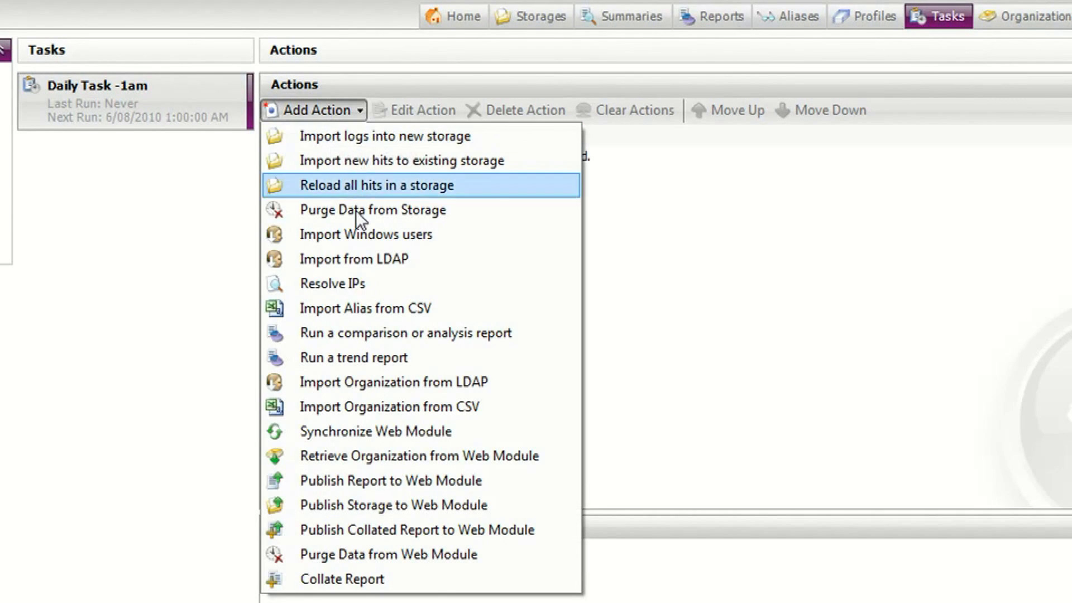
left_click(390, 381)
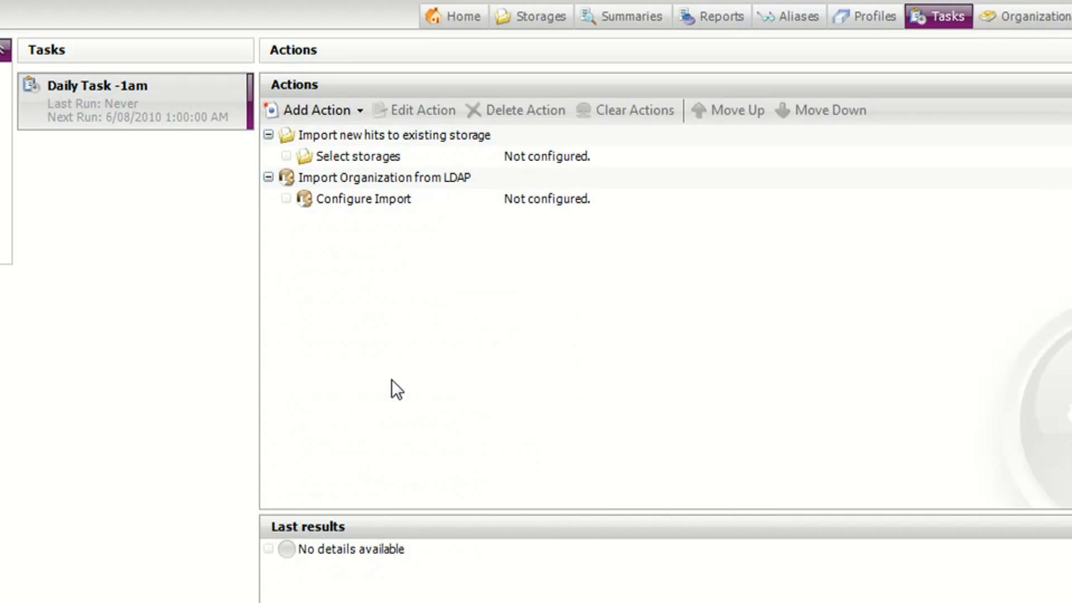
left_click(326, 114)
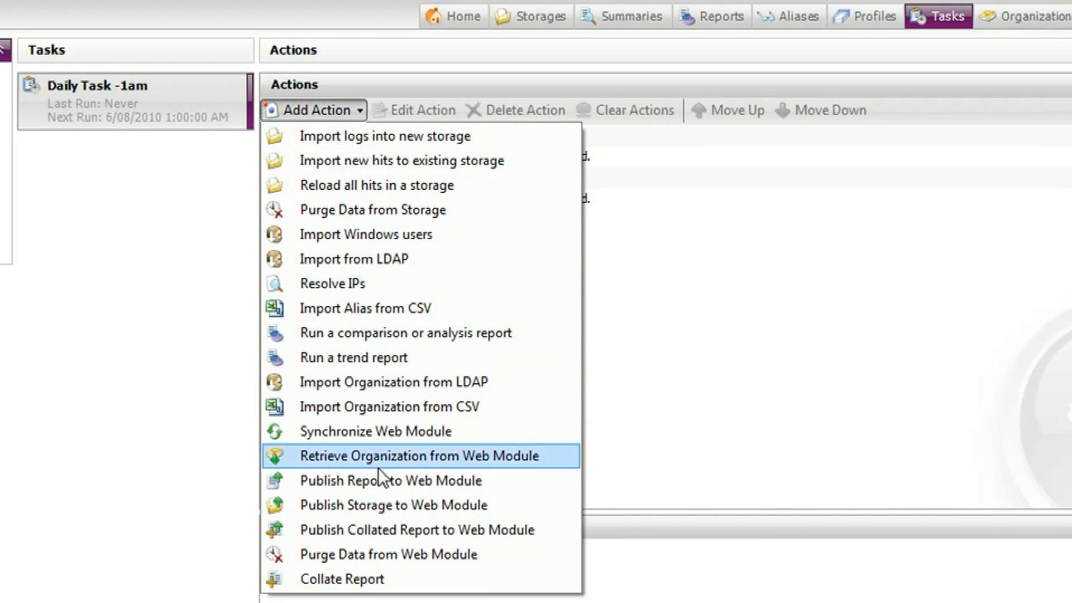
left_click(380, 484)
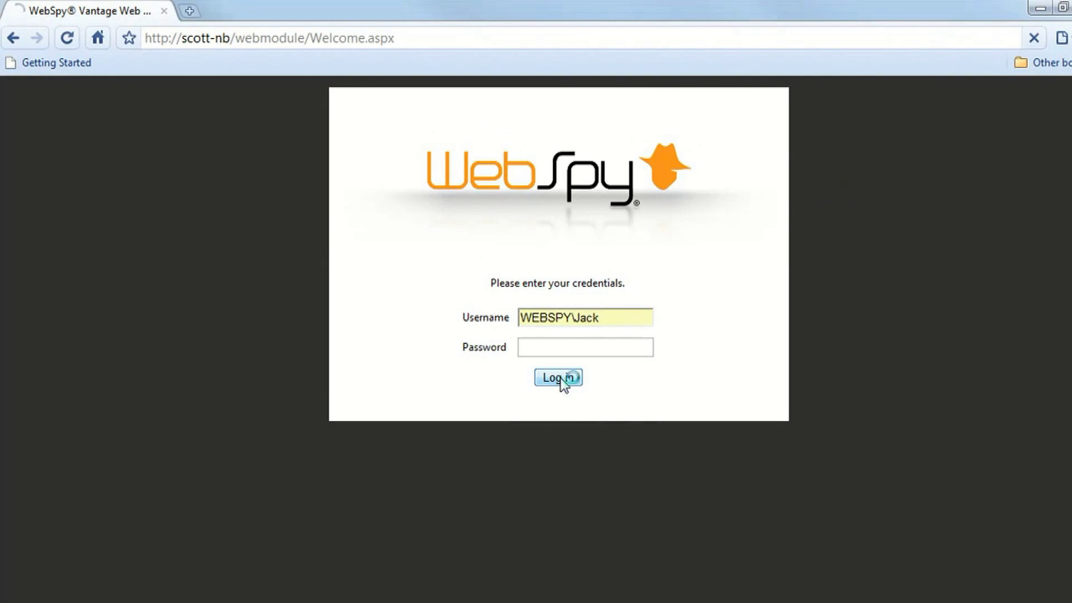
Log in and open the Company Report's Most Active Users (Top 100) chart, topped by 50,596 hits
left_click(558, 377)
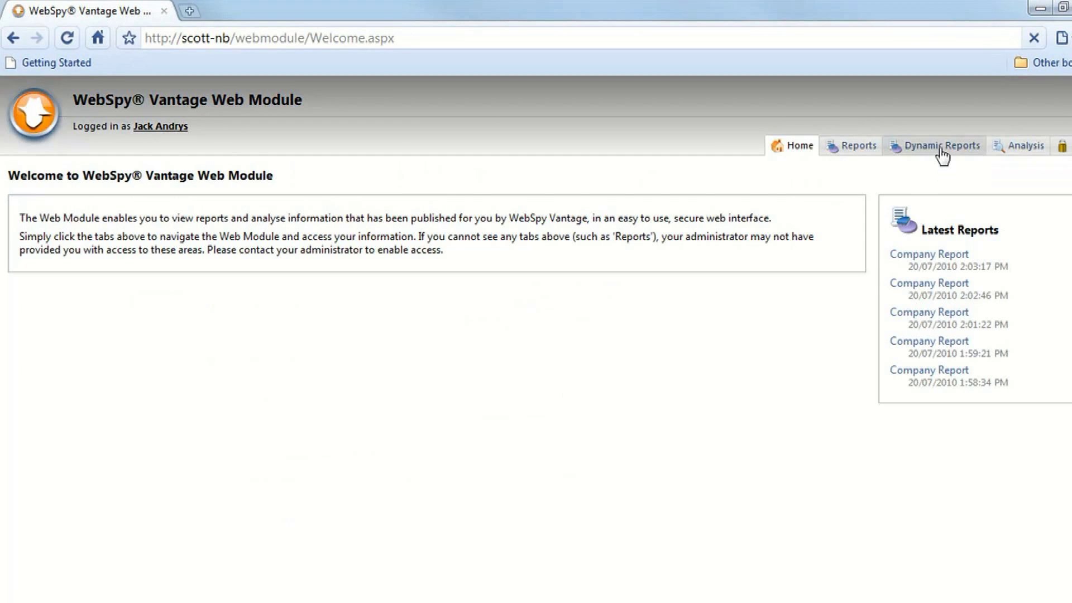
left_click(942, 152)
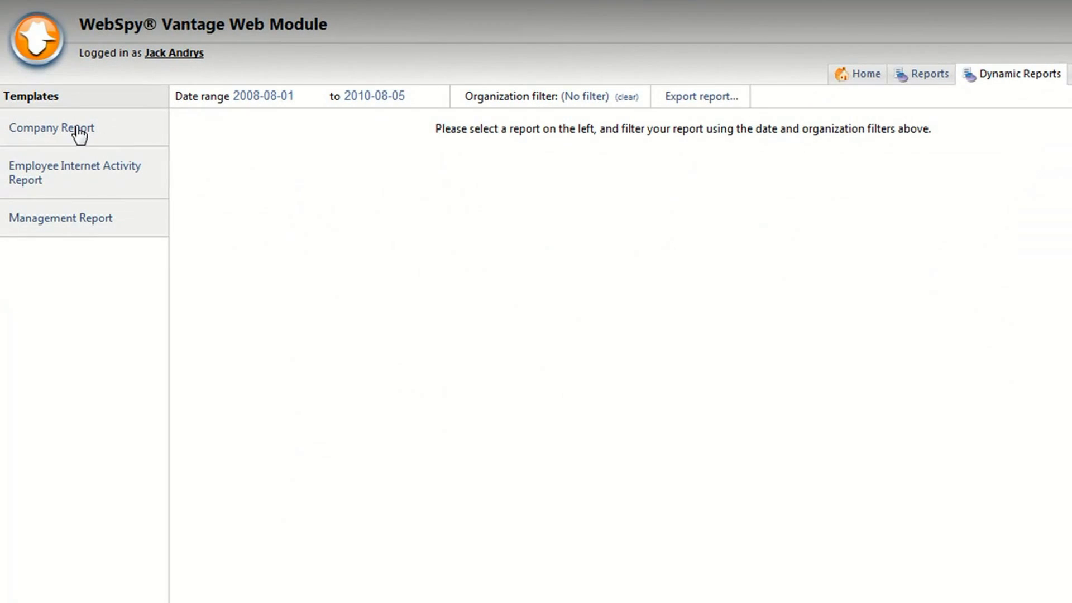
left_click(78, 131)
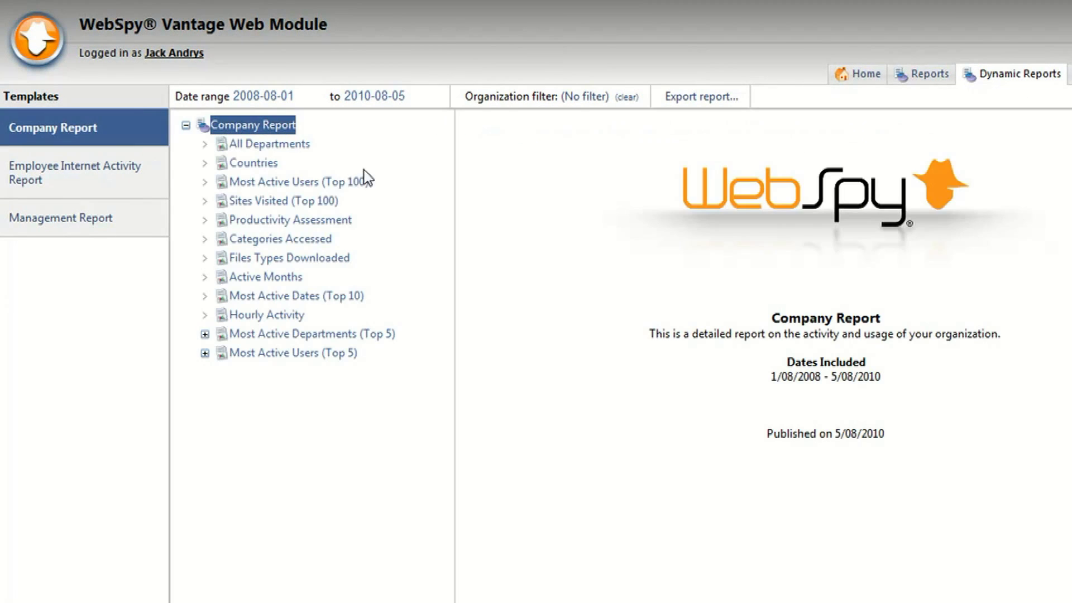
left_click(288, 184)
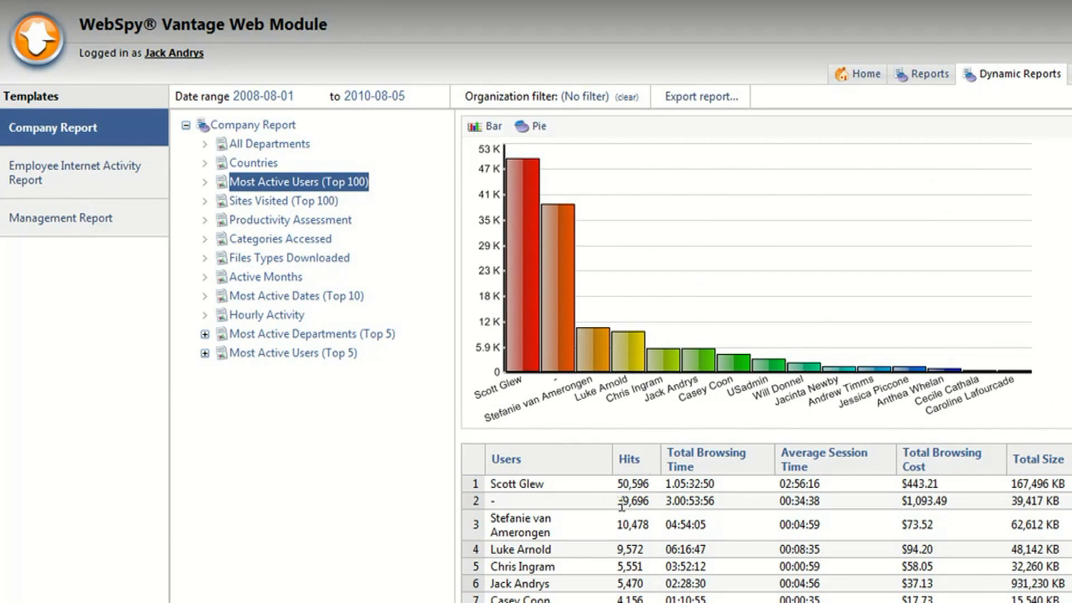